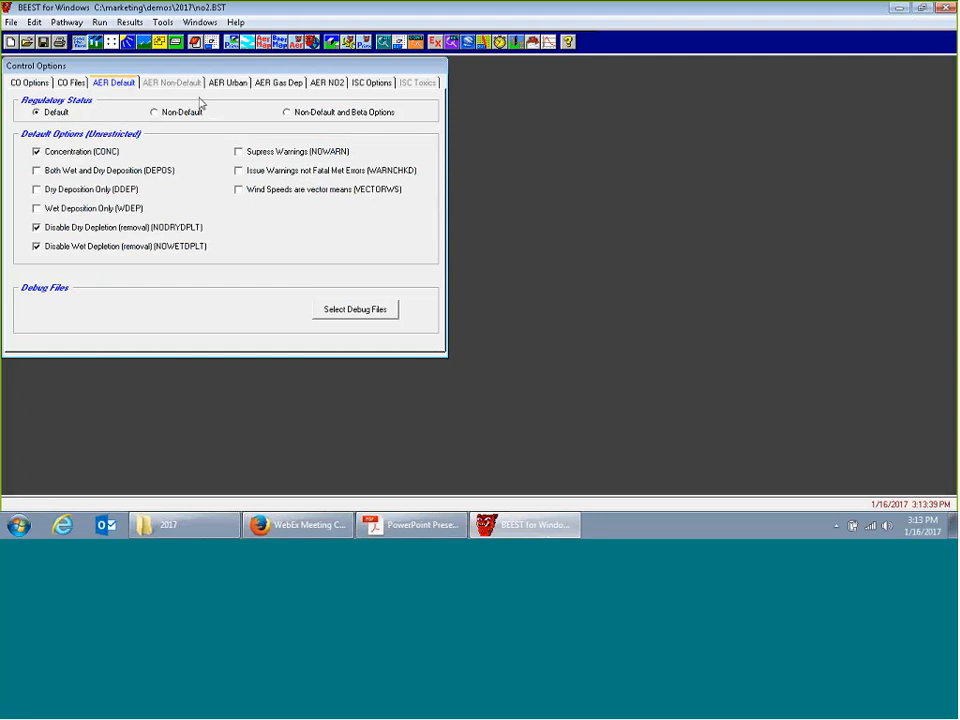
# Review the AERMOD NO2 modeling options alongside the regulatory default settings in the control options
pyautogui.click(326, 84)
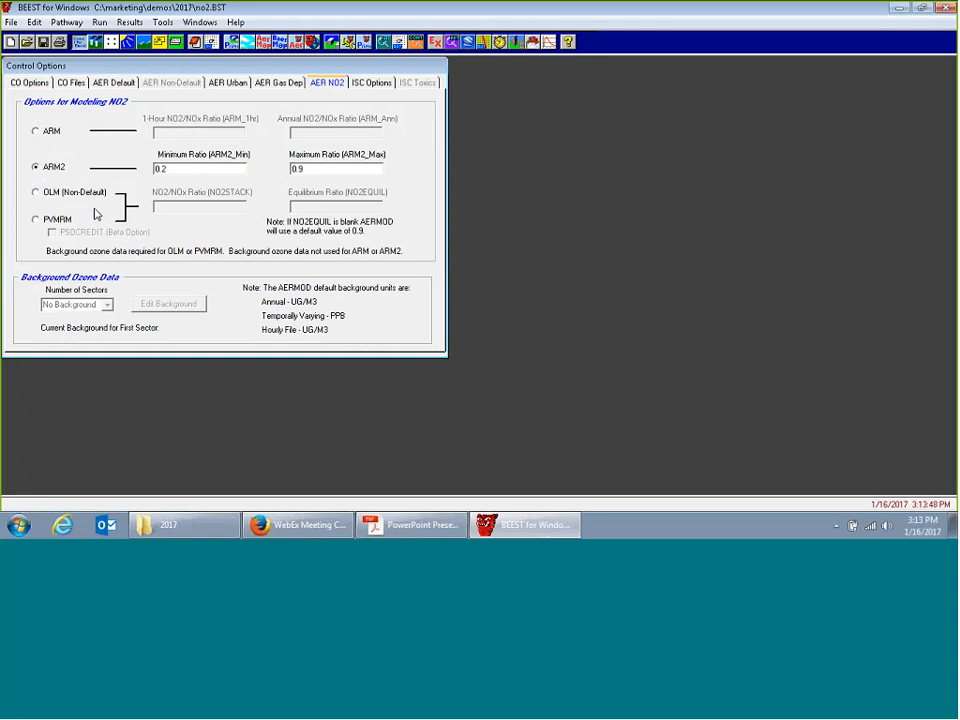
pyautogui.moveTo(109, 66); pyautogui.dragTo(126, 71)
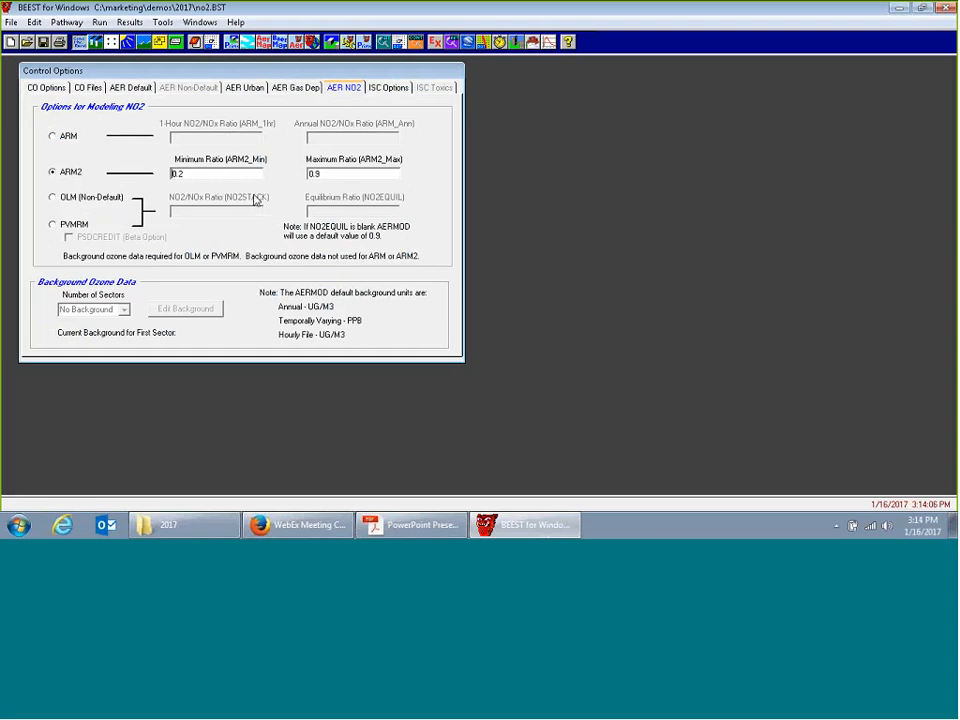
pyautogui.click(132, 90)
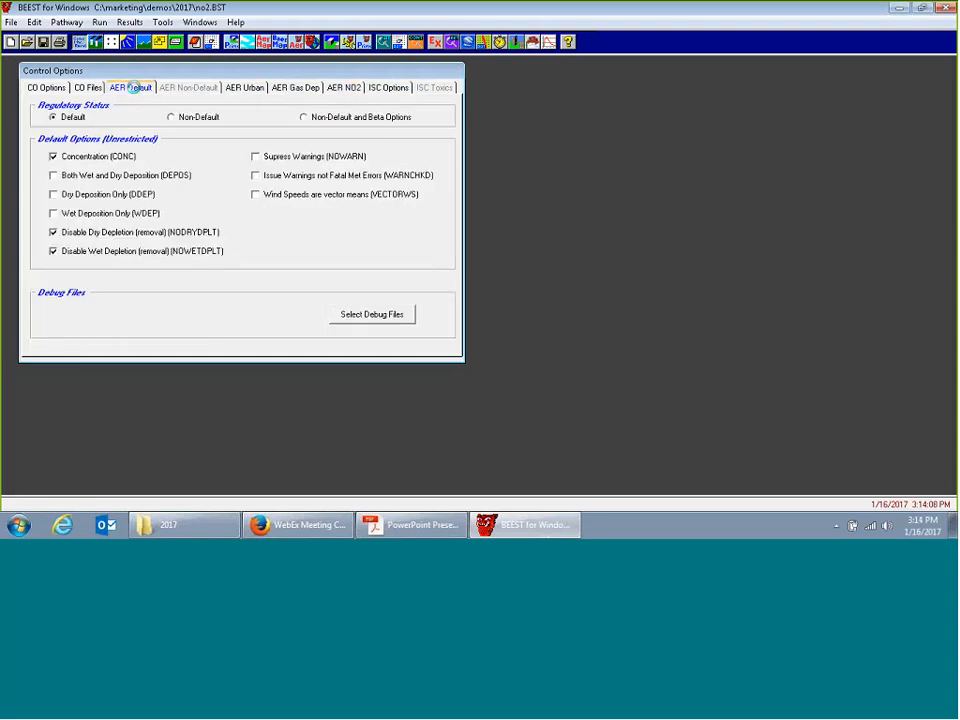
pyautogui.click(355, 92)
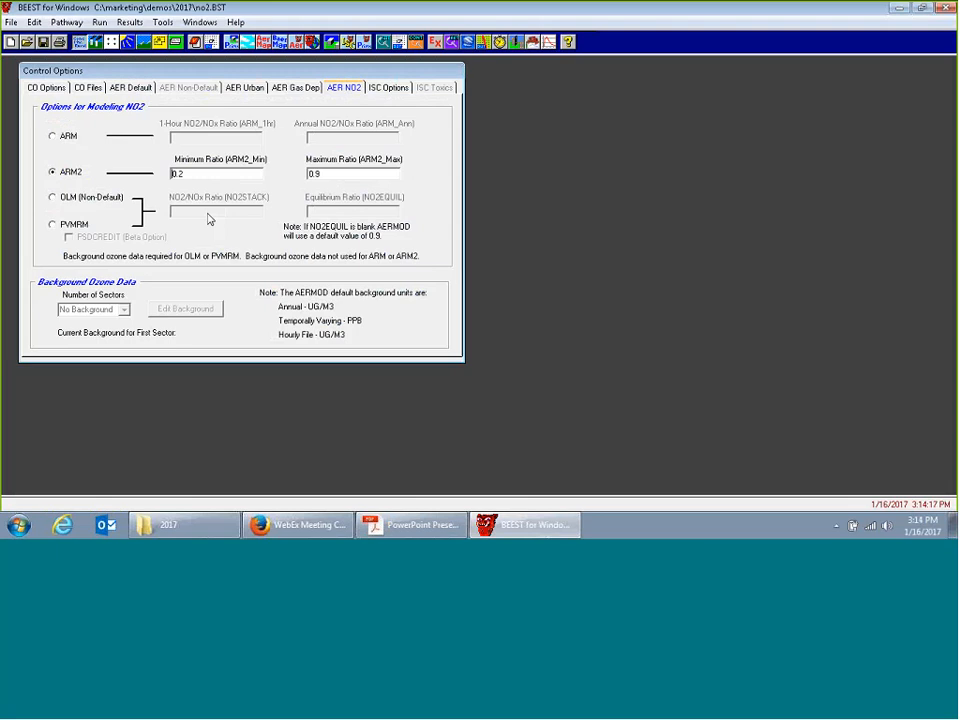
# Choose OLM as the NO2 modeling method and check it against the AERMOD regulatory status
pyautogui.click(72, 200)
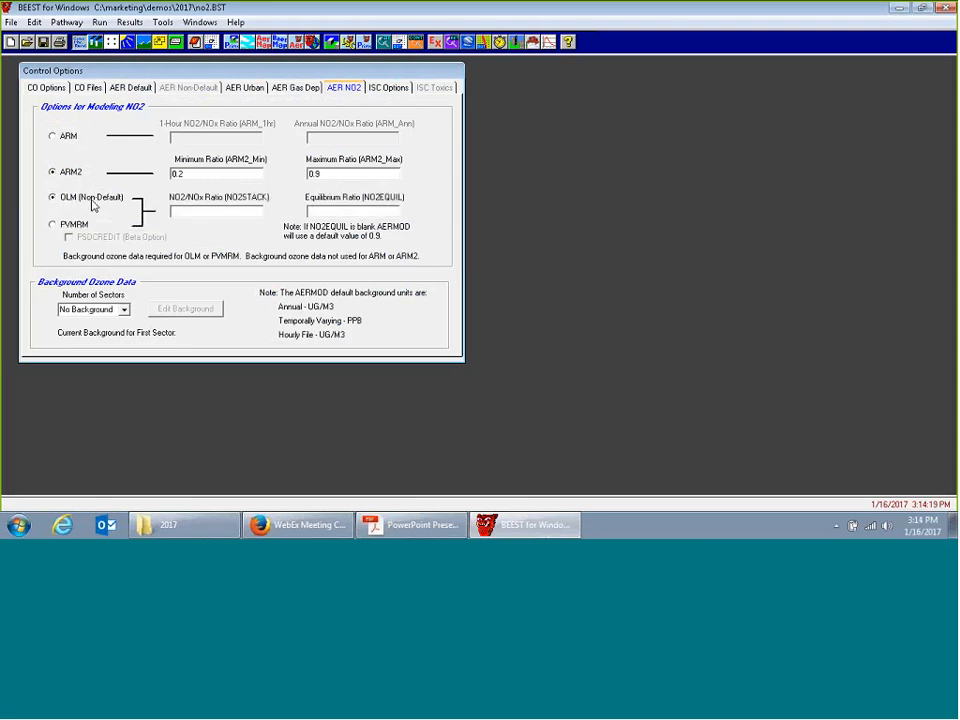
pyautogui.click(140, 88)
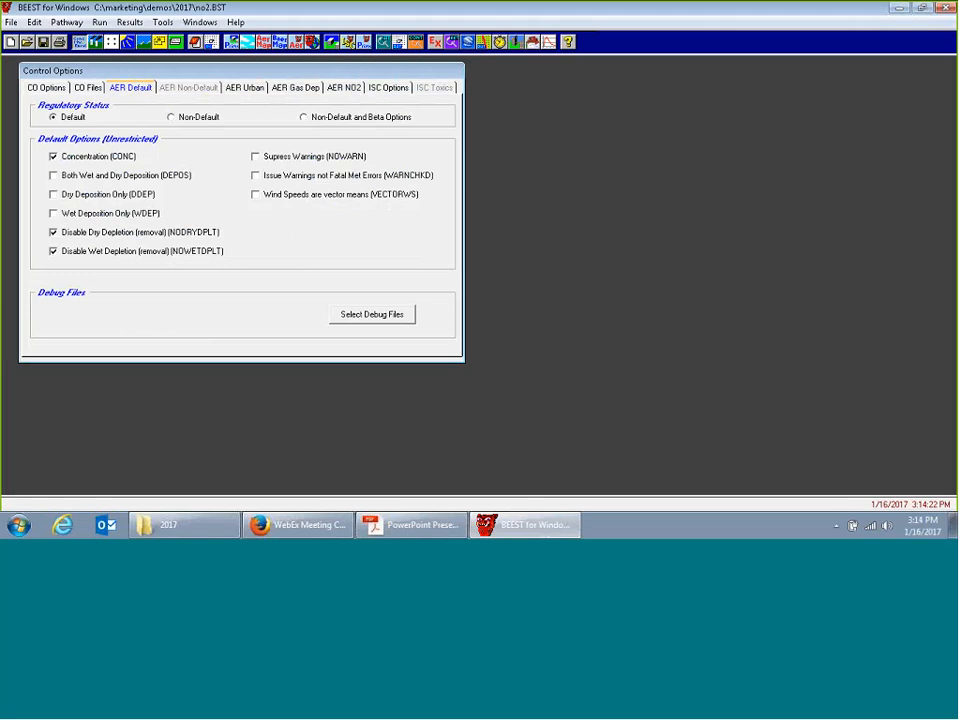
pyautogui.click(357, 89)
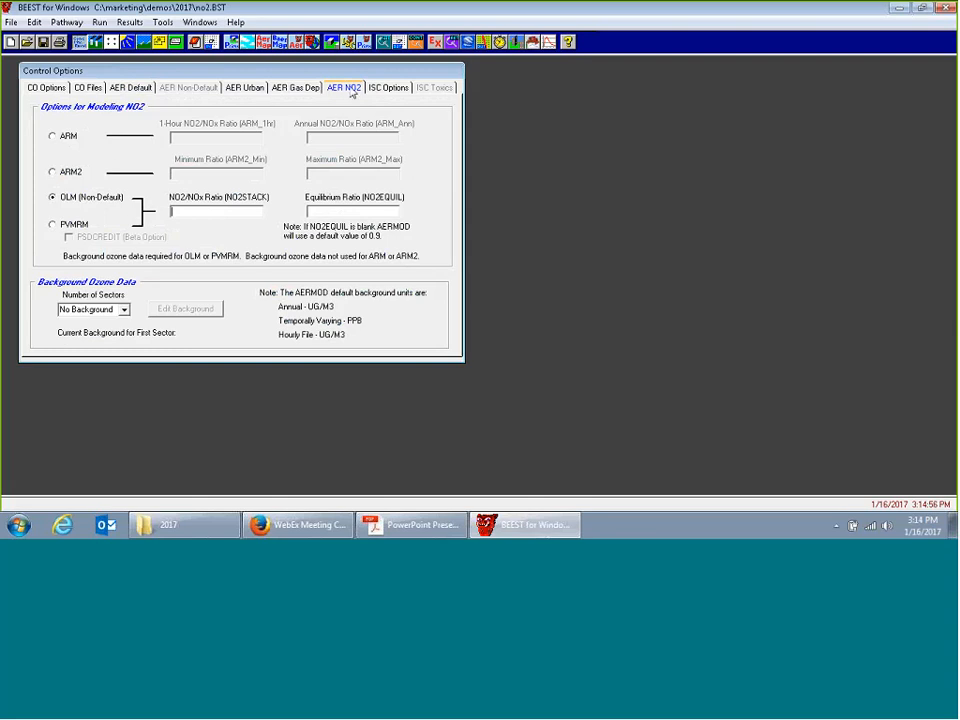
pyautogui.click(137, 90)
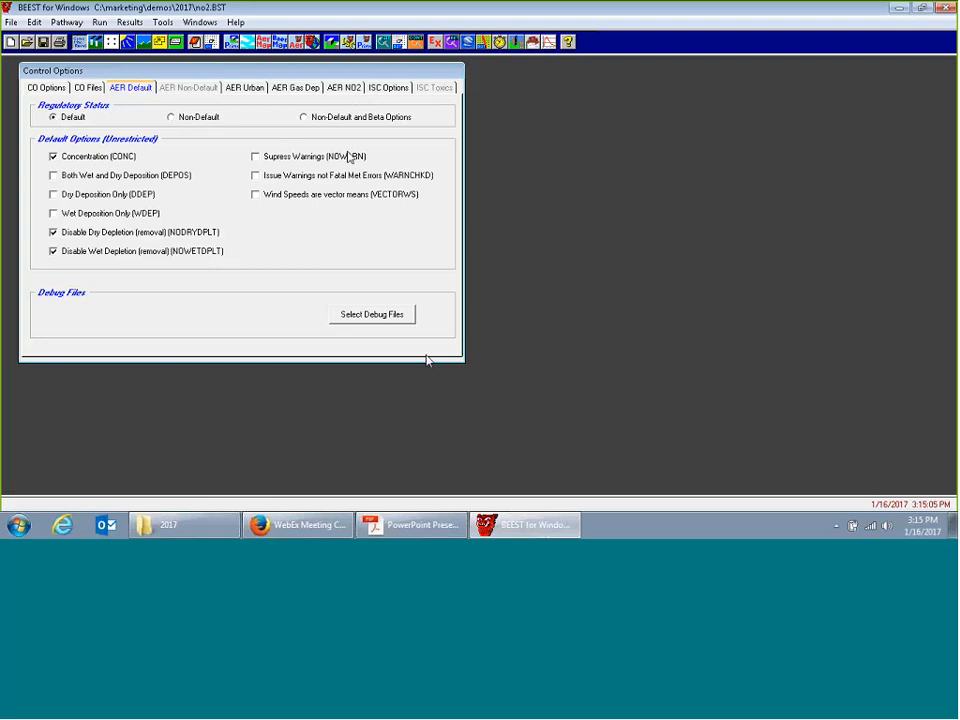
# Switch to the presentation in Acrobat Reader and advance to the NO2 Regulatory Default Inputs slide
pyautogui.click(417, 527)
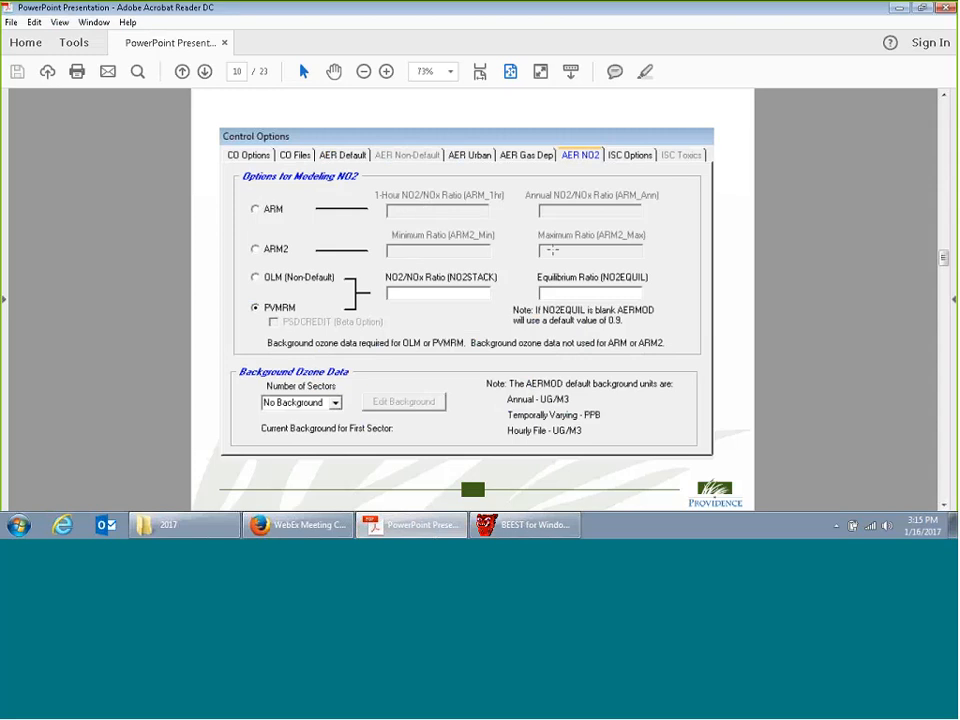
pyautogui.scroll(-1, 553, 250)
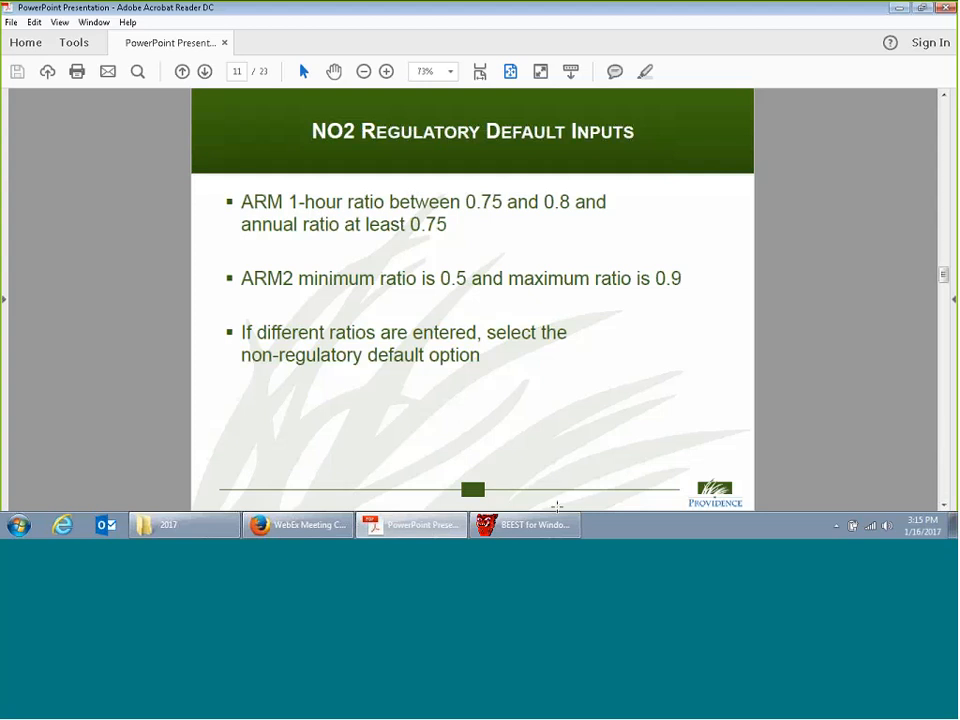
# Return to BEEST and choose ARM2 as the NO2 modeling method
pyautogui.click(548, 530)
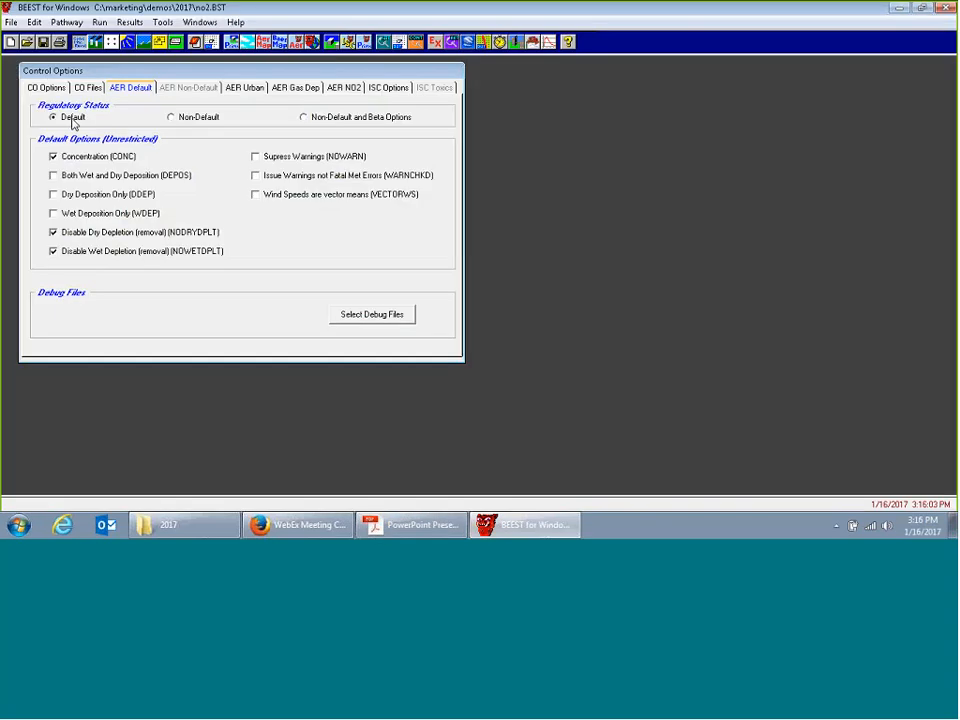
pyautogui.click(343, 87)
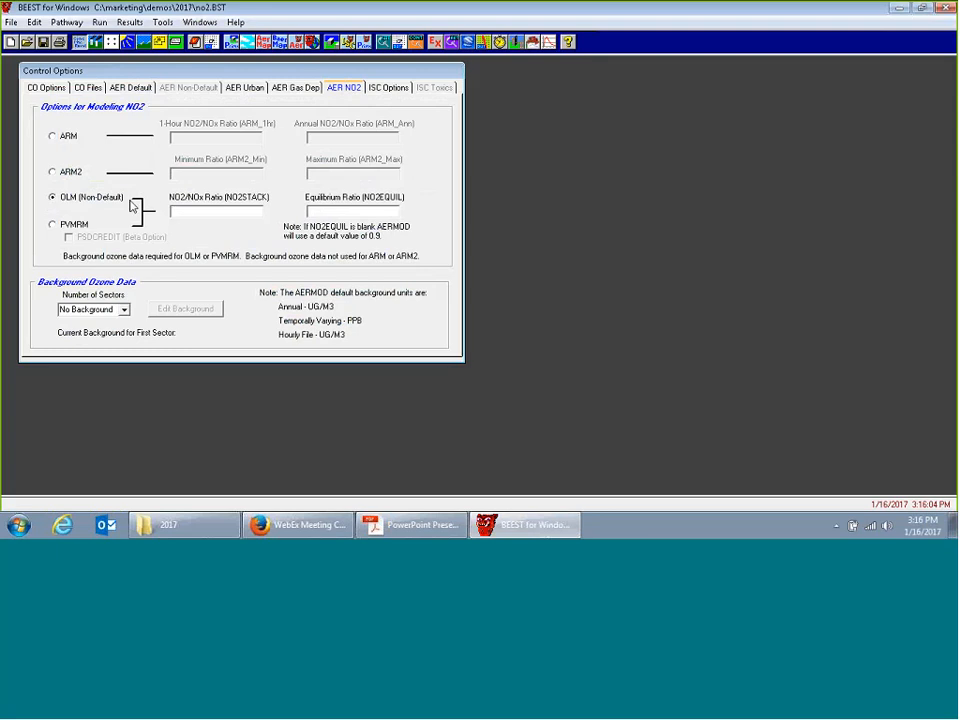
pyautogui.click(76, 177)
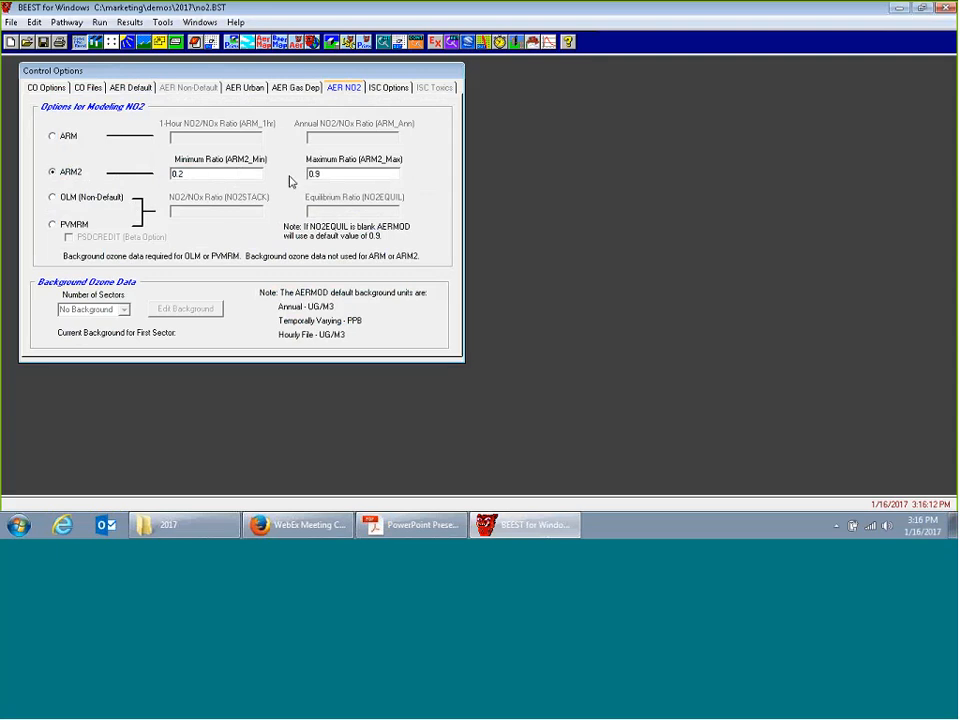
# Run AERMOD on no2_1990_NO2.DTA without building downwash
pyautogui.click(298, 42)
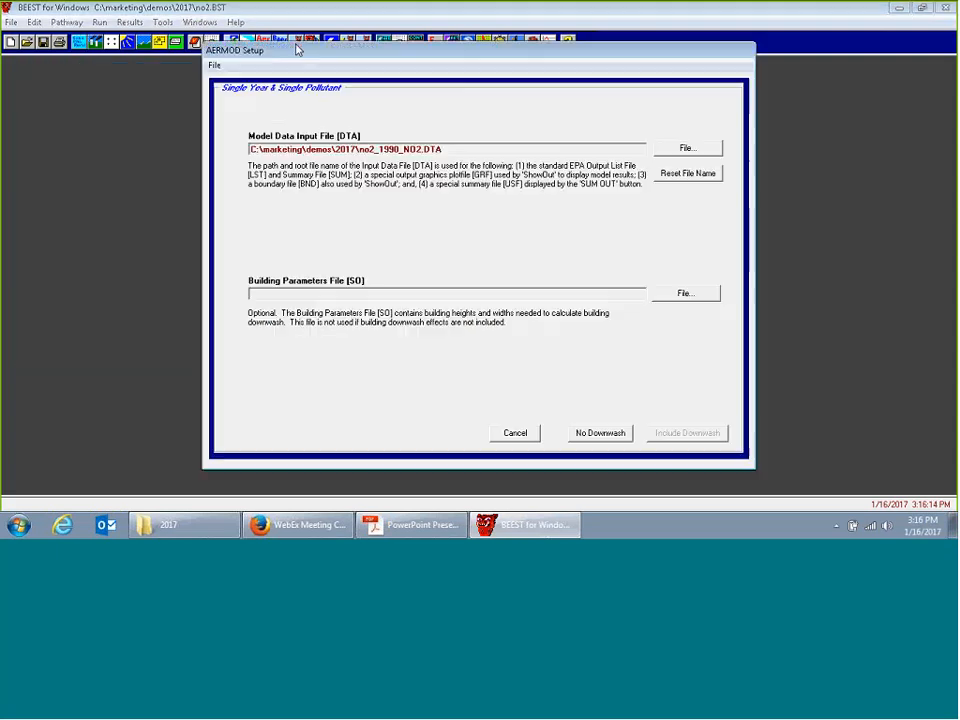
pyautogui.click(617, 432)
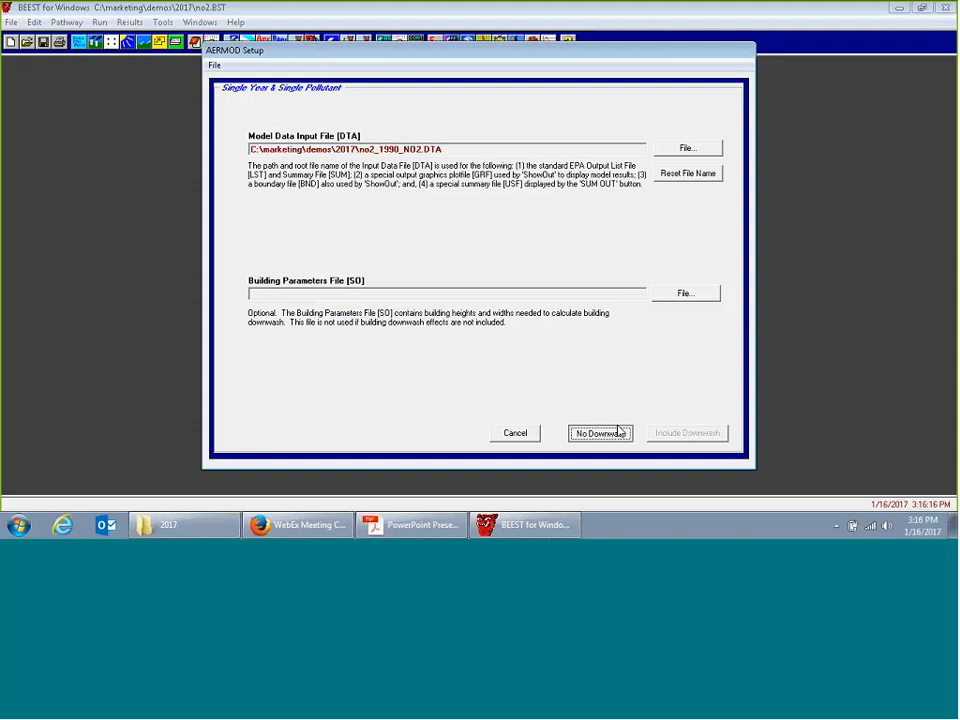
pyautogui.click(690, 434)
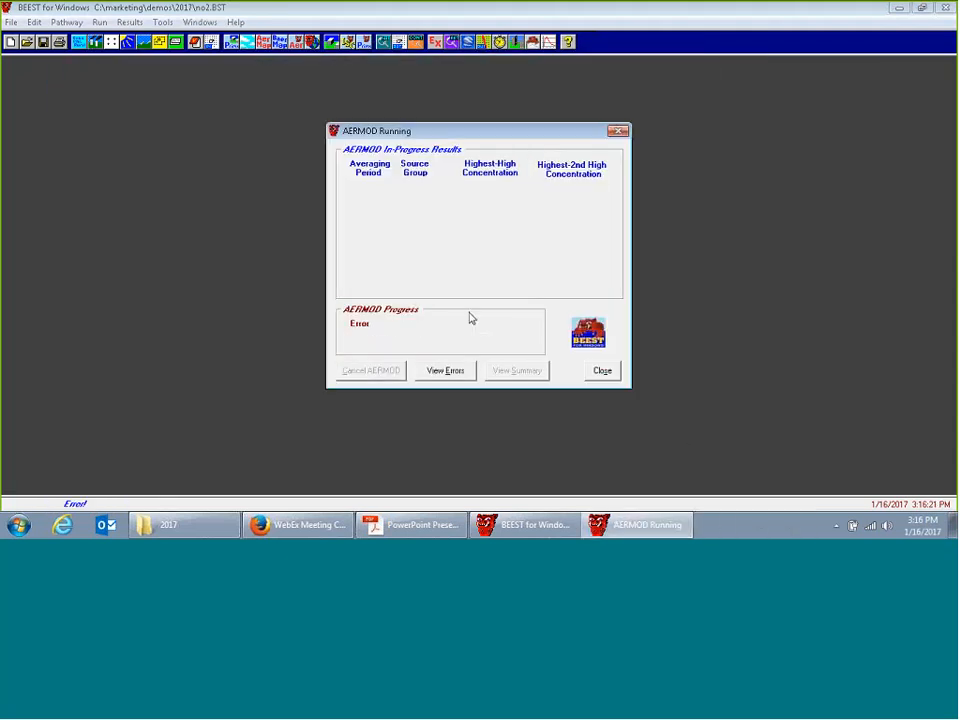
# Read the full error entry from the AERMOD run, then close the error file and the run window
pyautogui.click(446, 370)
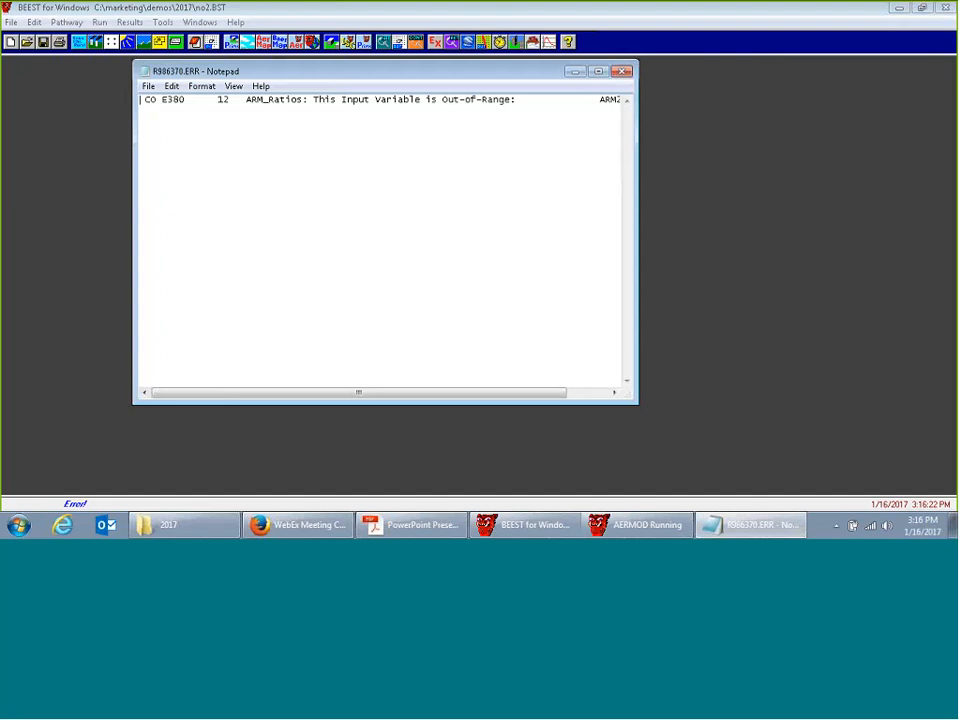
pyautogui.moveTo(396, 392); pyautogui.dragTo(439, 392)
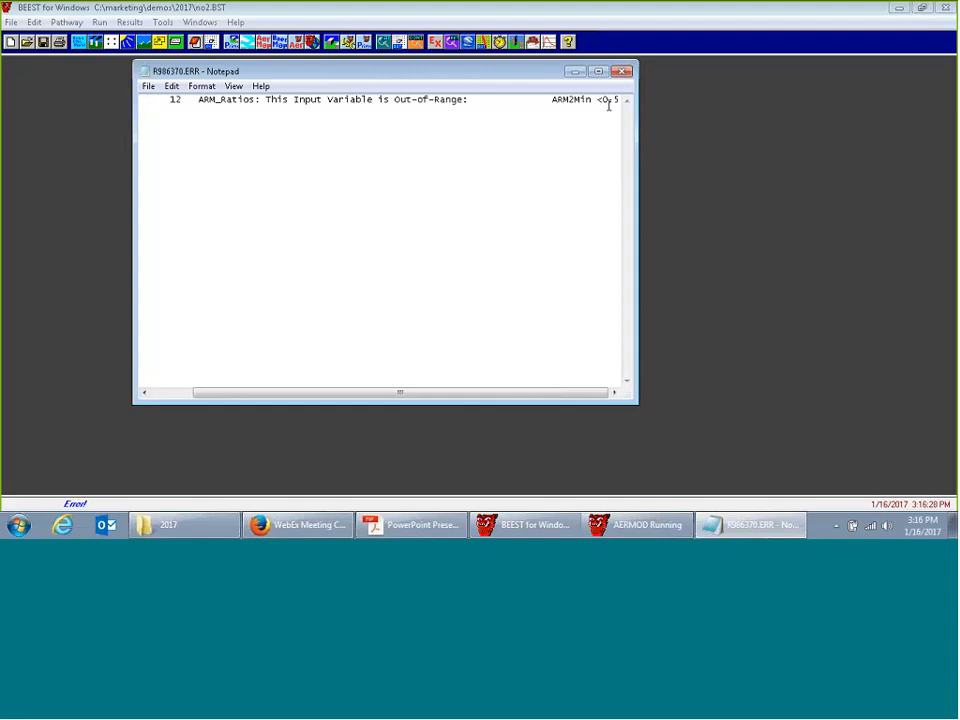
pyautogui.click(622, 71)
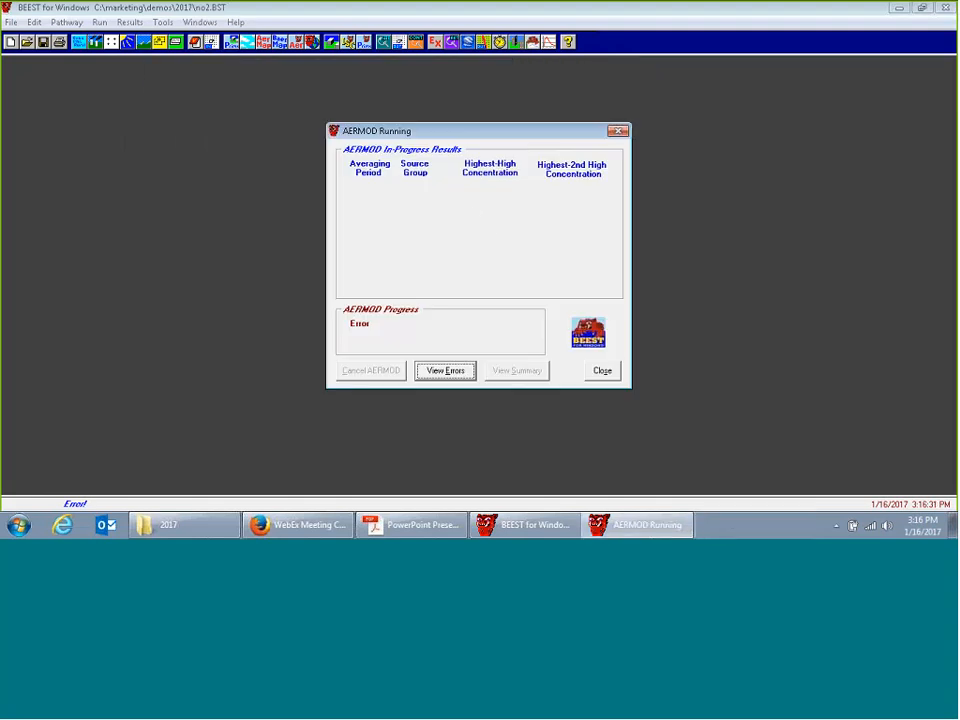
pyautogui.click(602, 370)
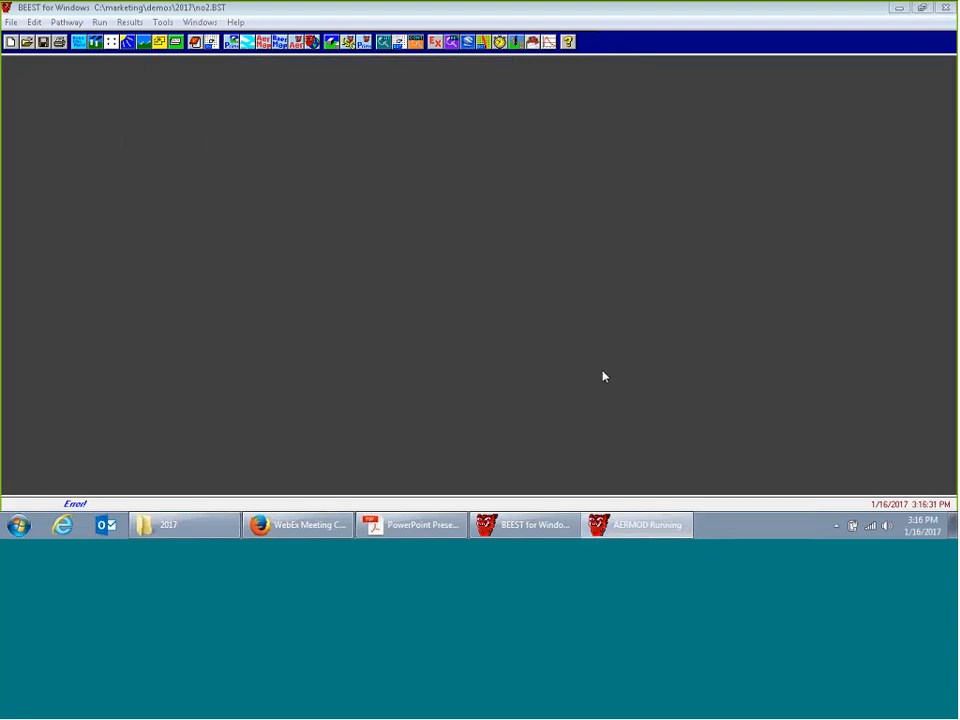
# Set the AERMOD regulatory status to Non-Default and check the ARM2 ratios in the NO2 options
pyautogui.click(84, 45)
pyautogui.click(122, 86)
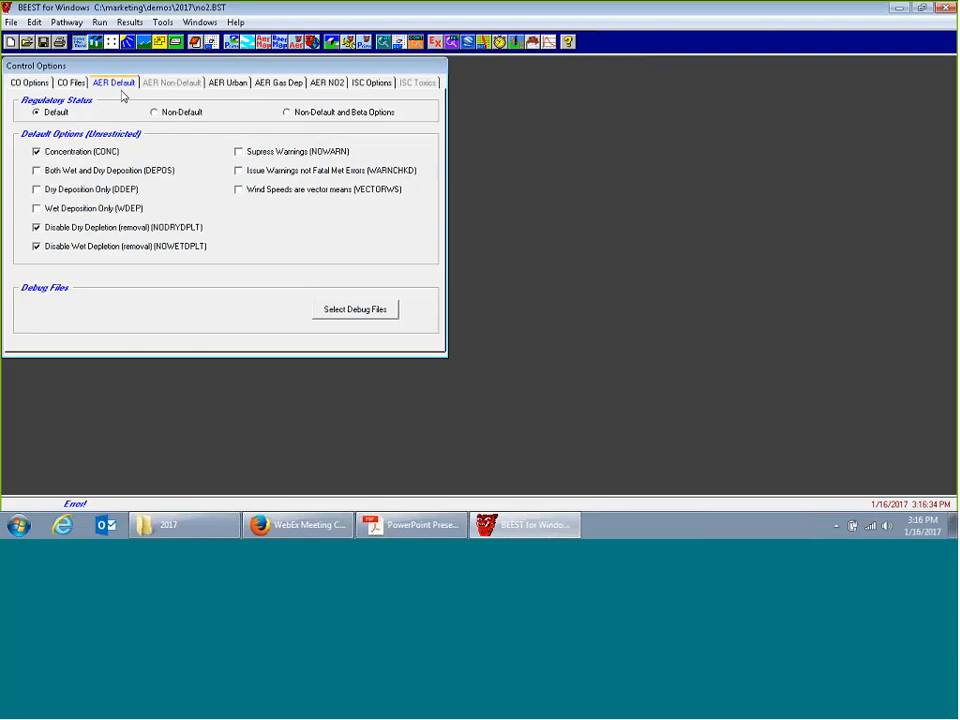
pyautogui.click(158, 115)
pyautogui.click(326, 83)
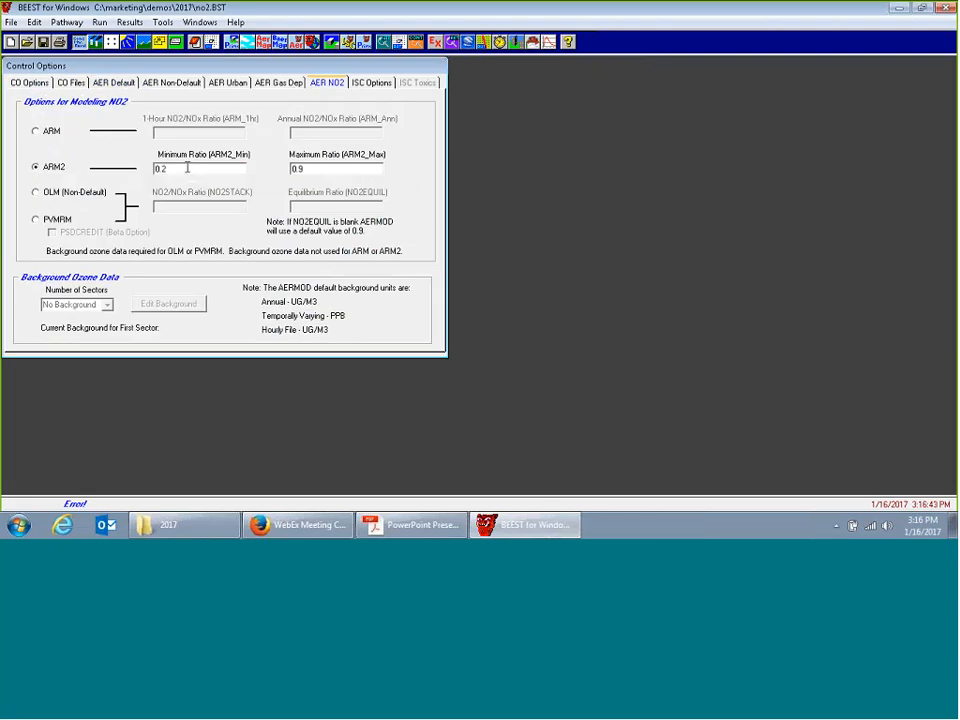
# Rerun AERMOD on no2_1990_NO2.DTA without downwash, then cancel the run in progress and close its window
pyautogui.click(296, 43)
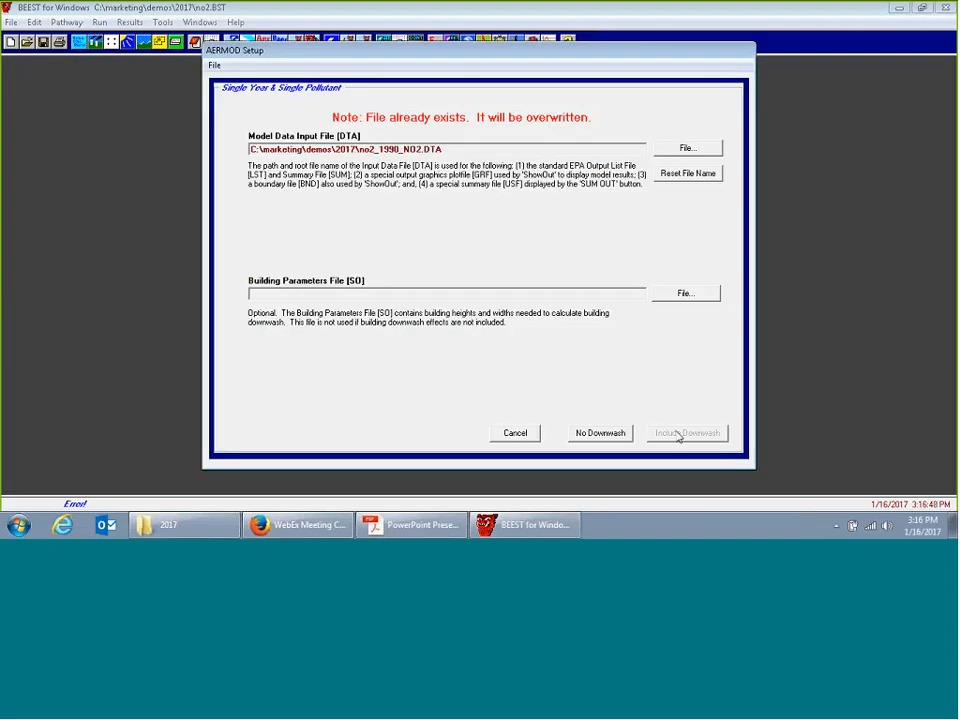
pyautogui.click(621, 434)
pyautogui.click(686, 435)
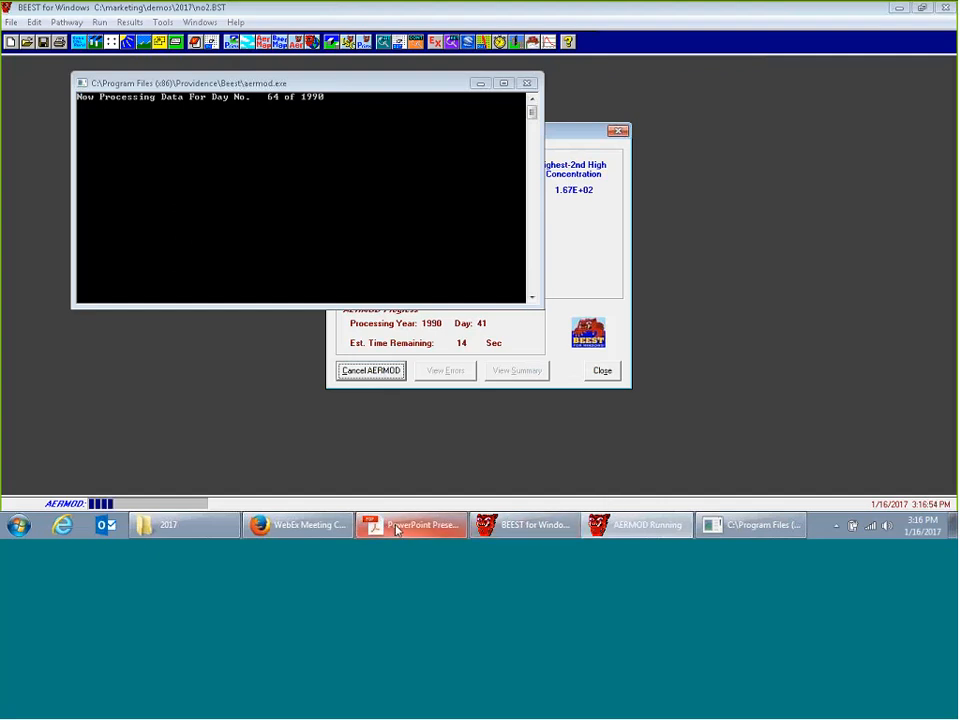
pyautogui.click(379, 372)
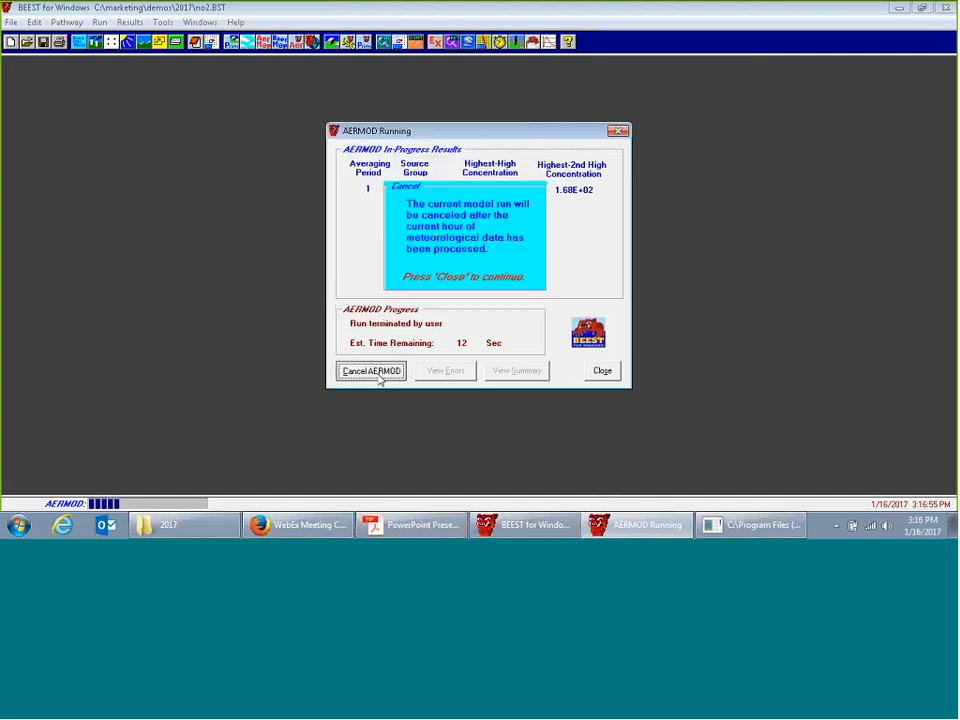
pyautogui.click(605, 372)
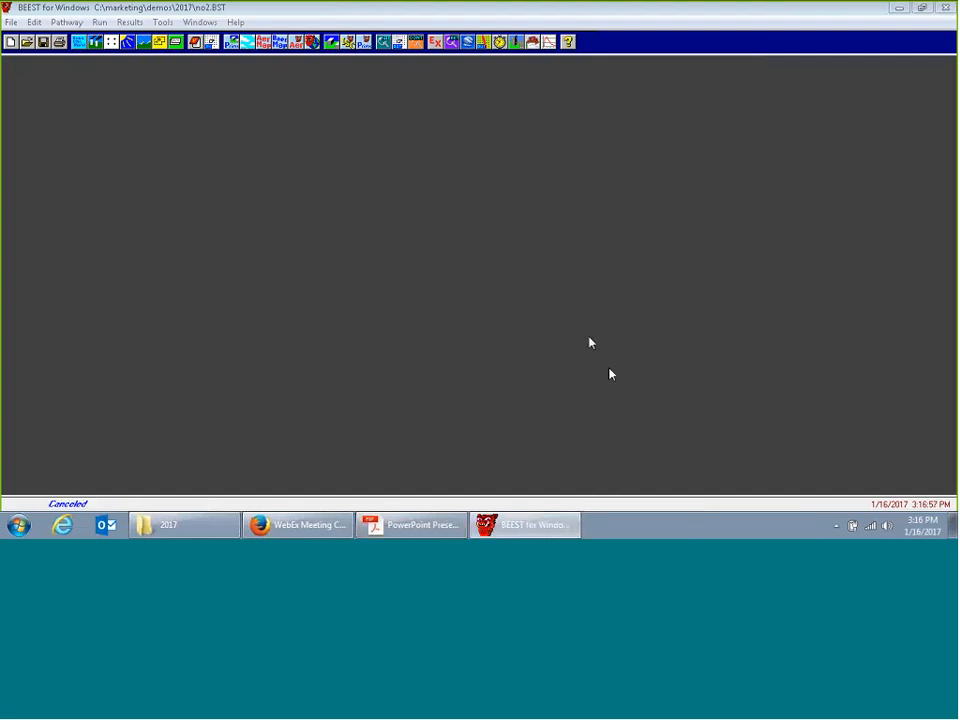
# Switch to the presentation in Acrobat Reader and advance to the Circular Area Sources slide
pyautogui.click(397, 526)
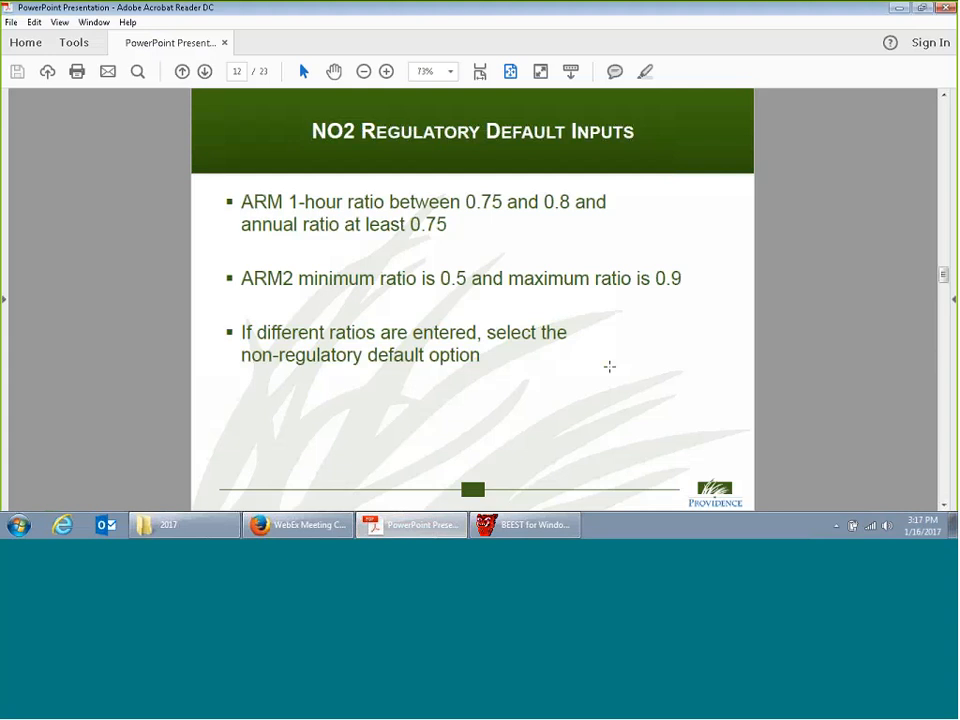
pyautogui.scroll(-1, 609, 367)
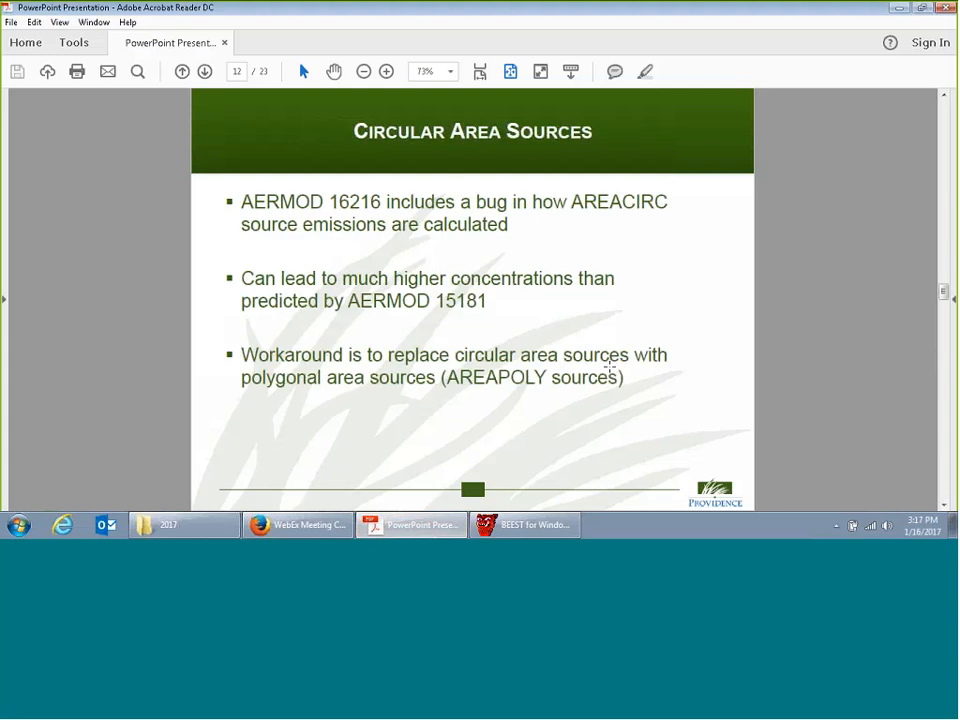
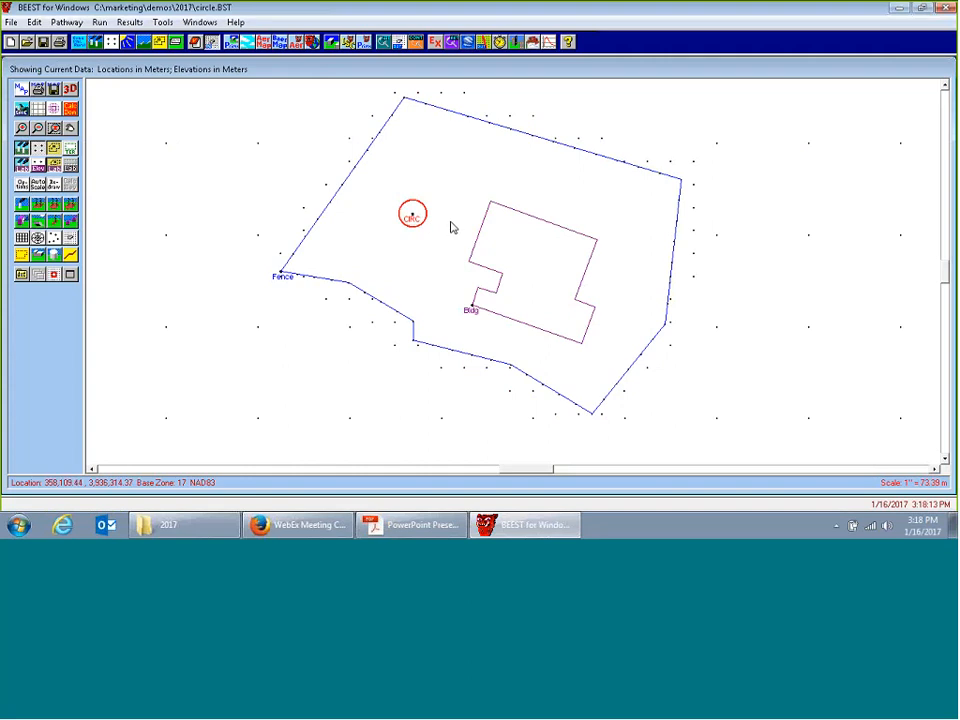
# Open the circle.xlsx workbook from the 2017 demos folder in Excel
pyautogui.click(178, 525)
pyautogui.click(198, 211)
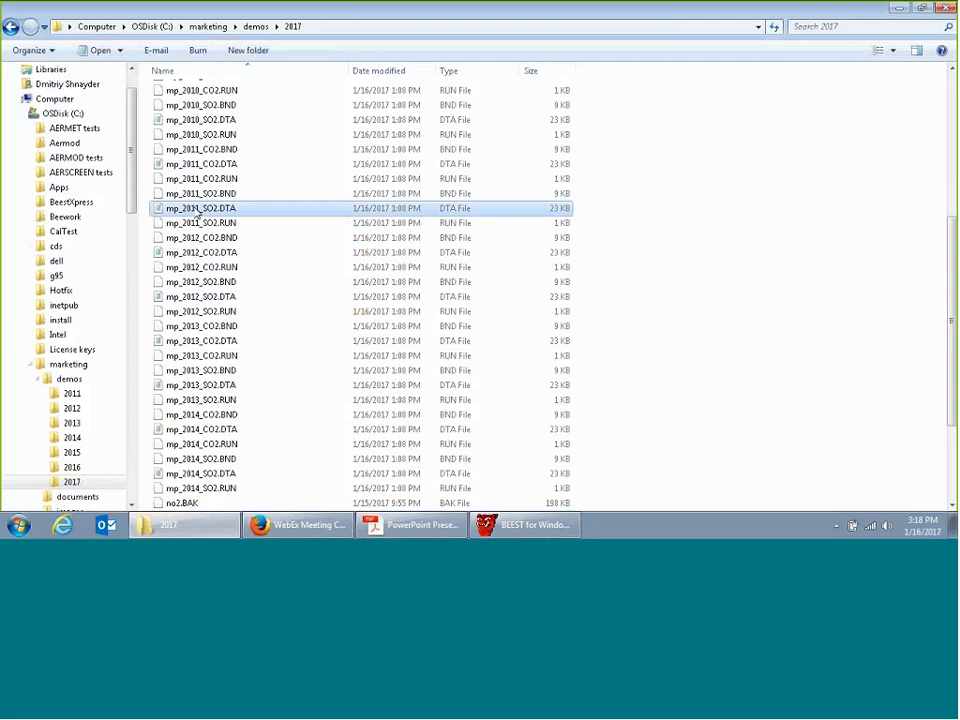
pyautogui.scroll(7, 198, 211)
pyautogui.doubleClick(190, 164)
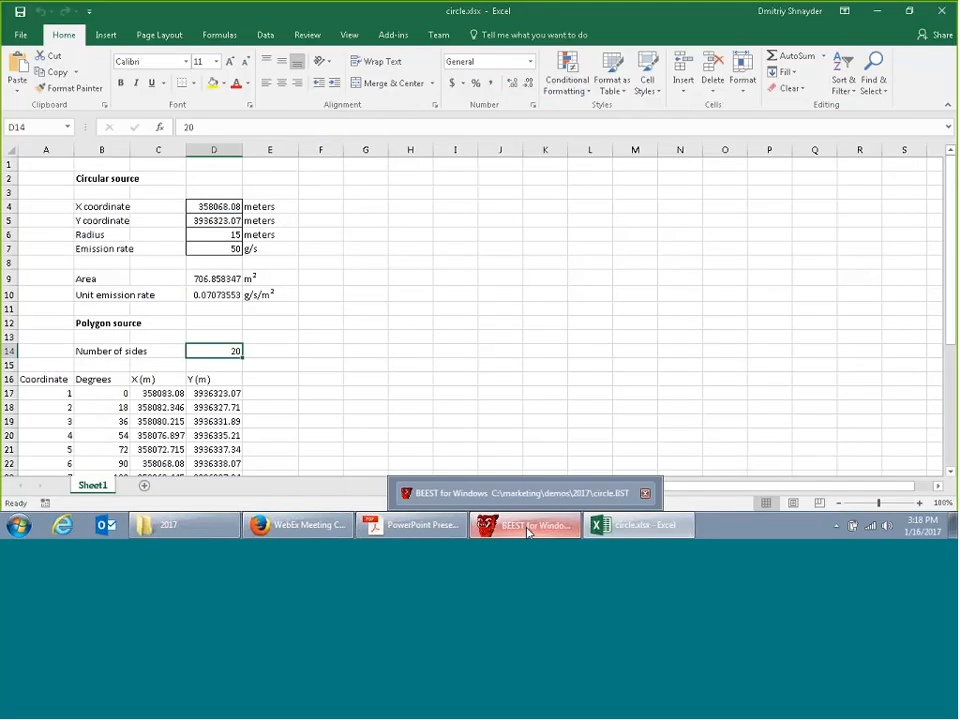
# Examine the CIRC source's coordinates, radius and emission rate in BEEST's source editor, then switch back to circle.xlsx to compare them
pyautogui.click(527, 530)
pyautogui.moveTo(412, 212)
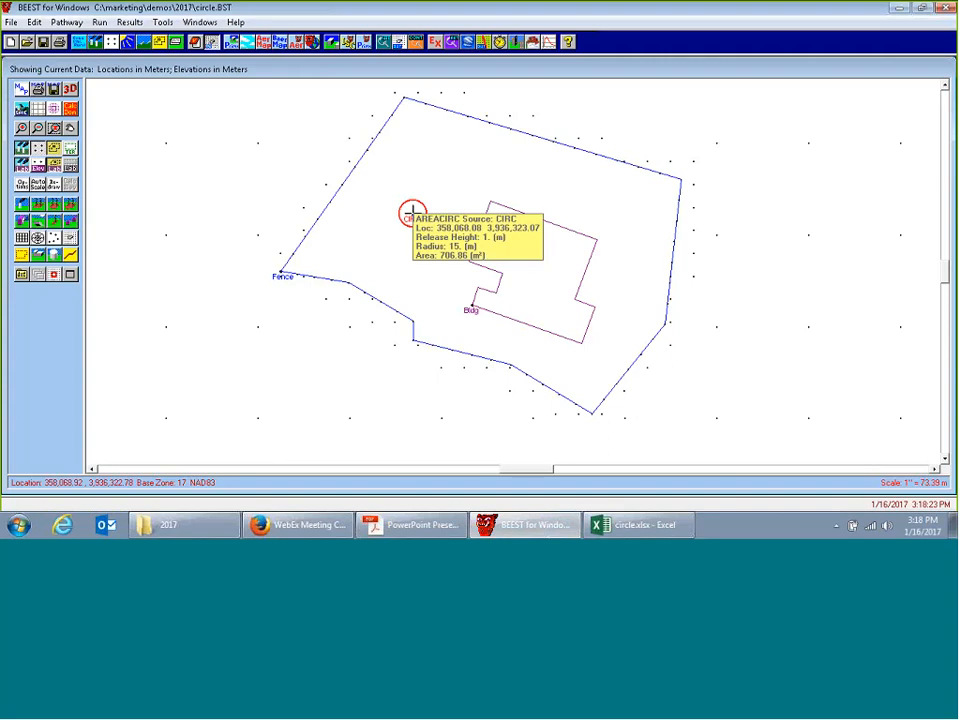
pyautogui.rightClick(412, 212)
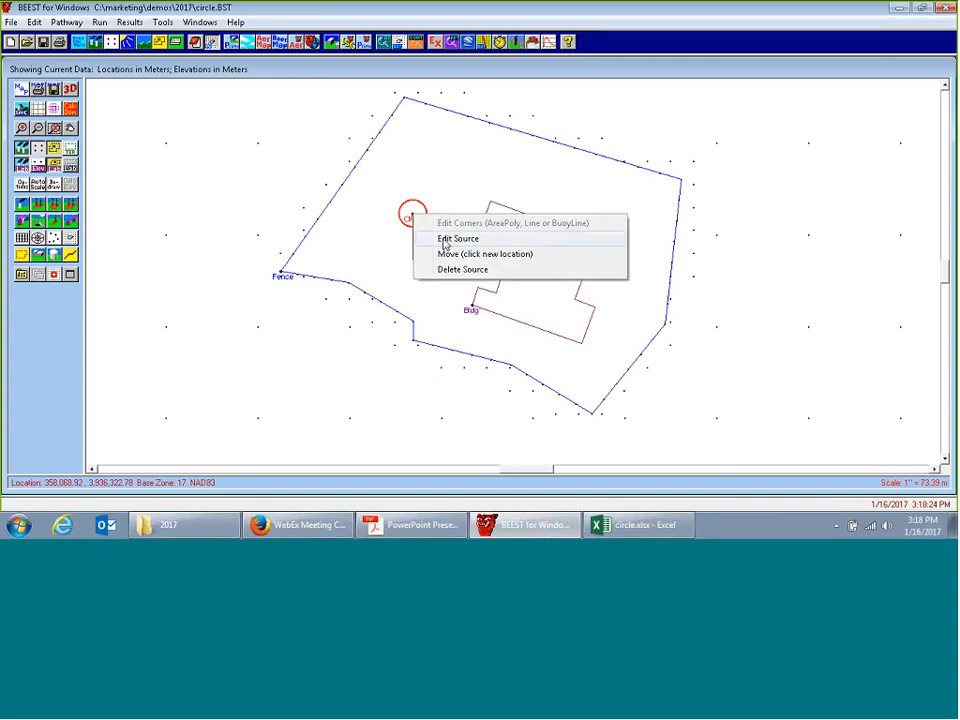
pyautogui.click(440, 238)
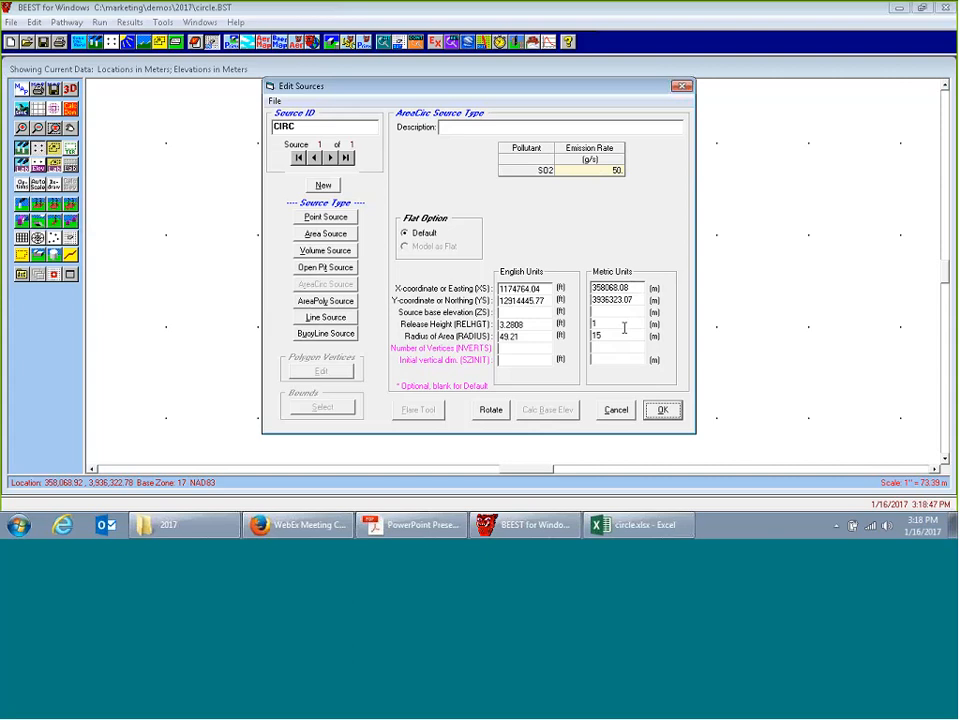
pyautogui.click(628, 530)
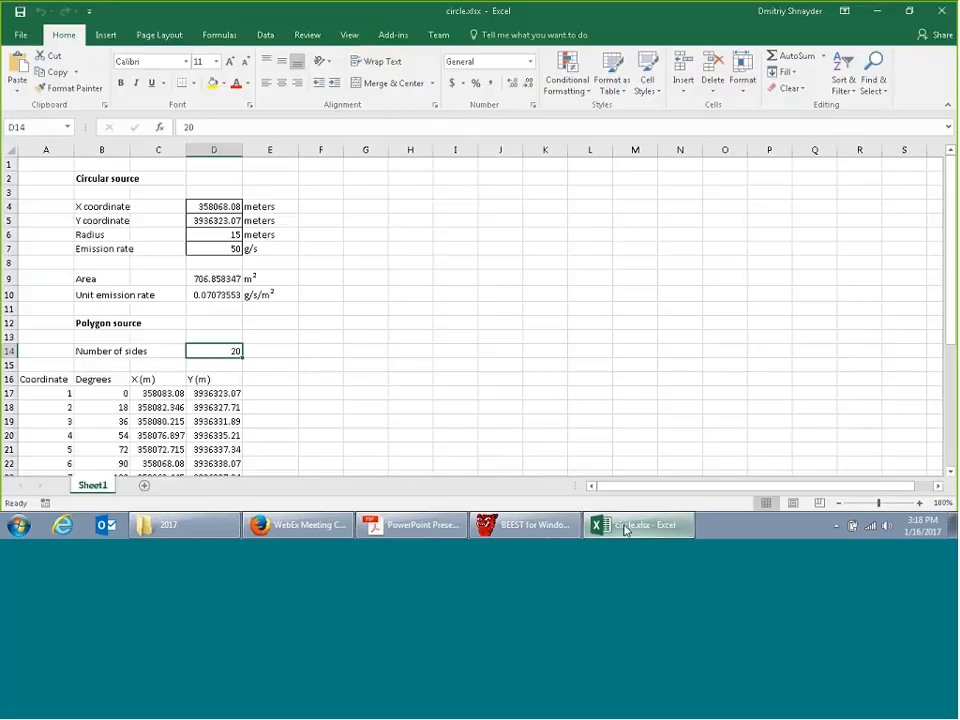
# Examine the circular source's X coordinate input and the first polygon vertex's X formula in circle.xlsx
pyautogui.click(230, 206)
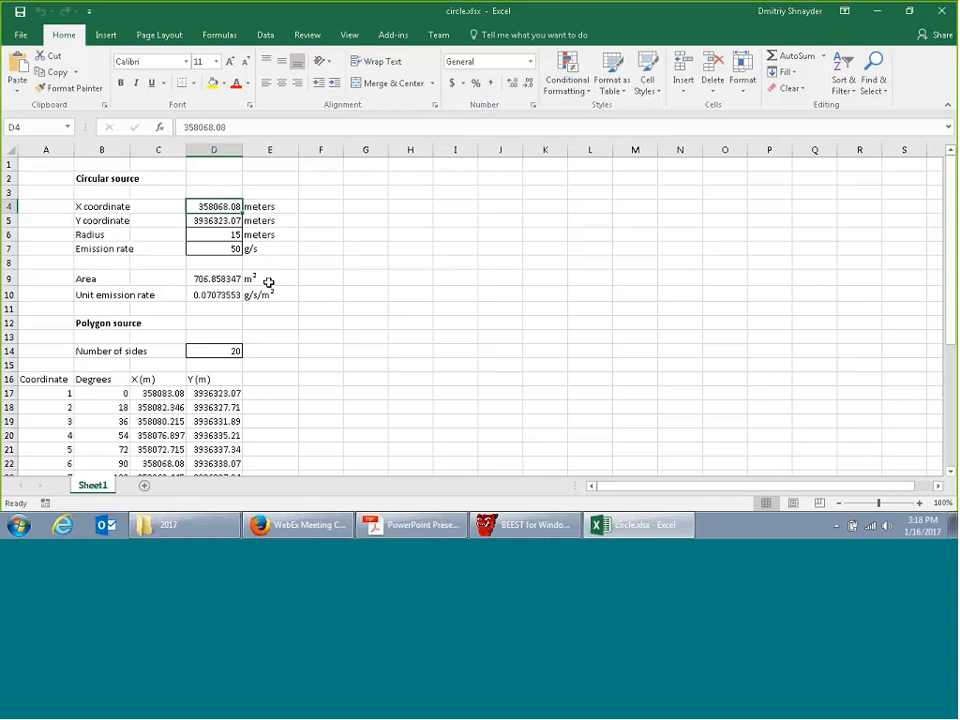
pyautogui.click(146, 393)
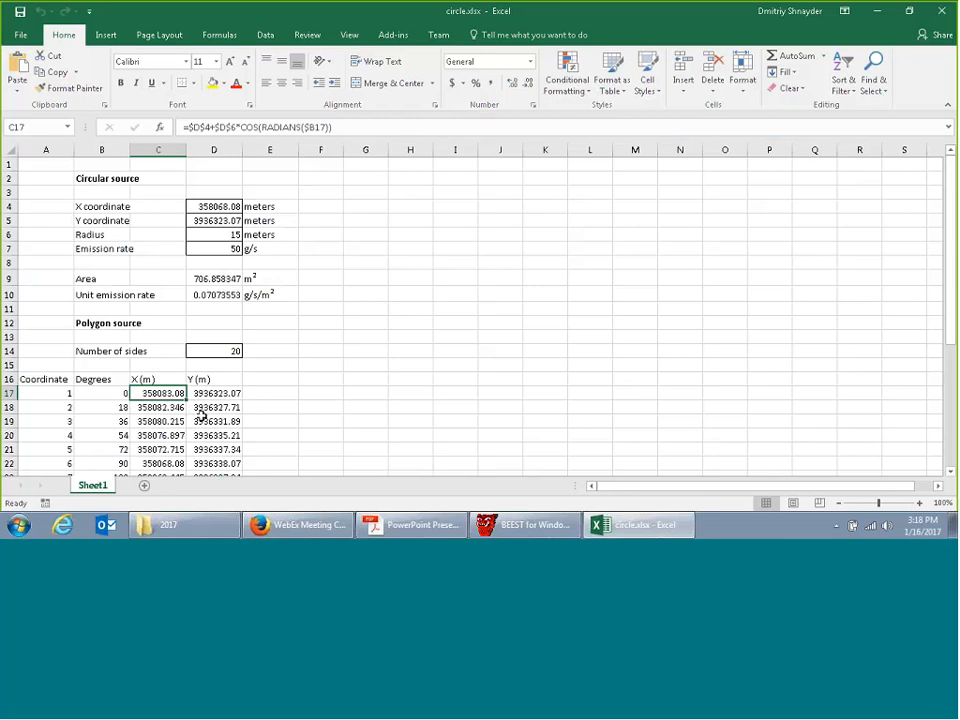
pyautogui.click(206, 207)
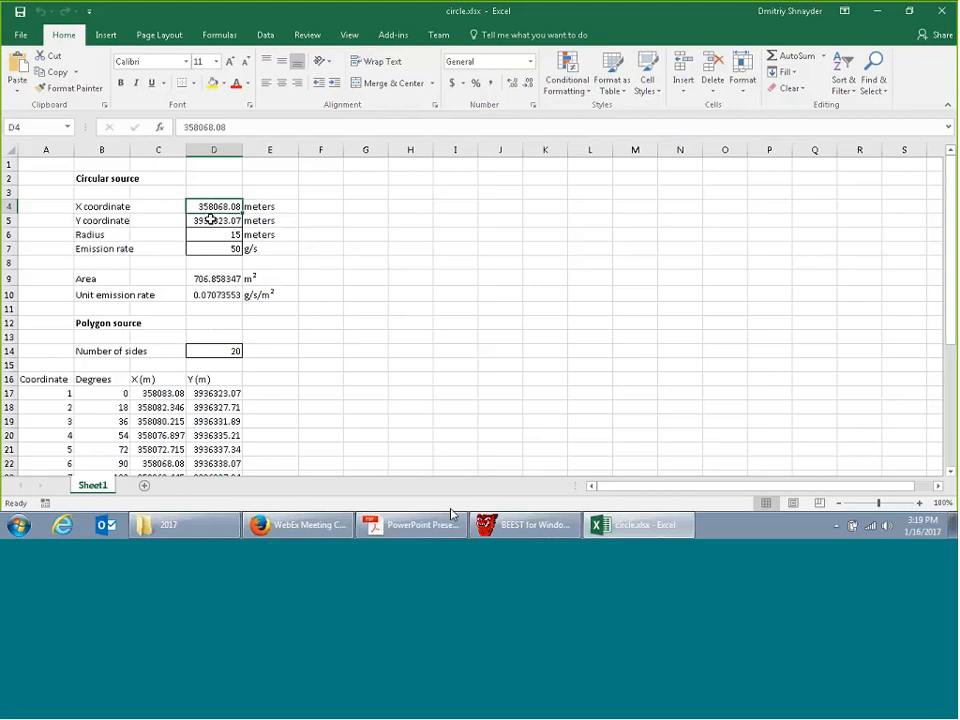
# Switch to BEEST's source editor and convert the CIRC source to an AreaPoly source with 20 vertices
pyautogui.click(522, 524)
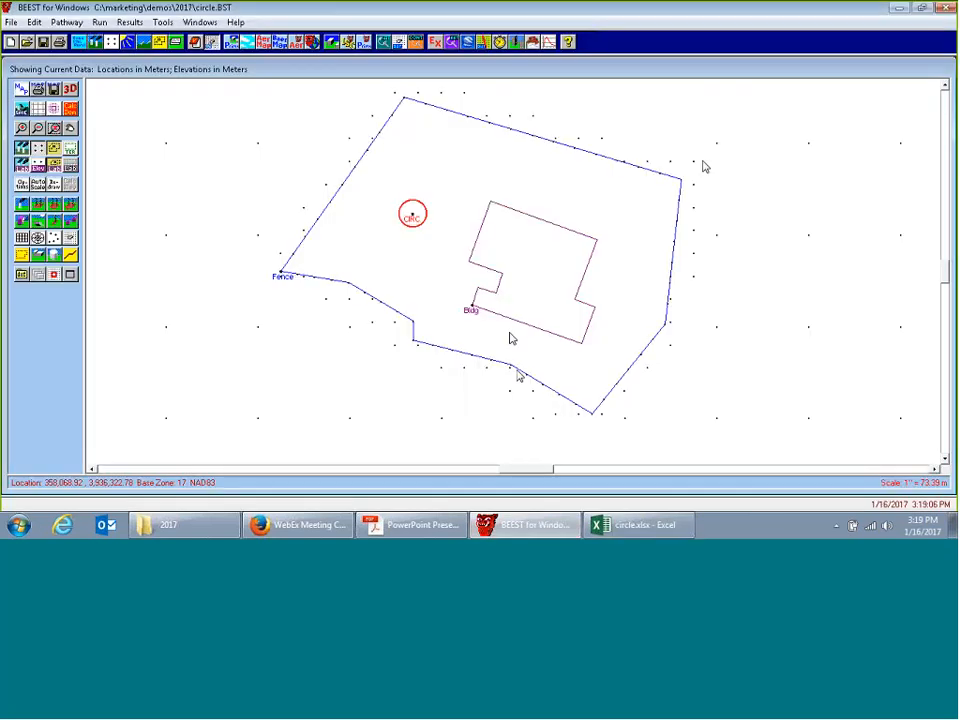
pyautogui.click(898, 8)
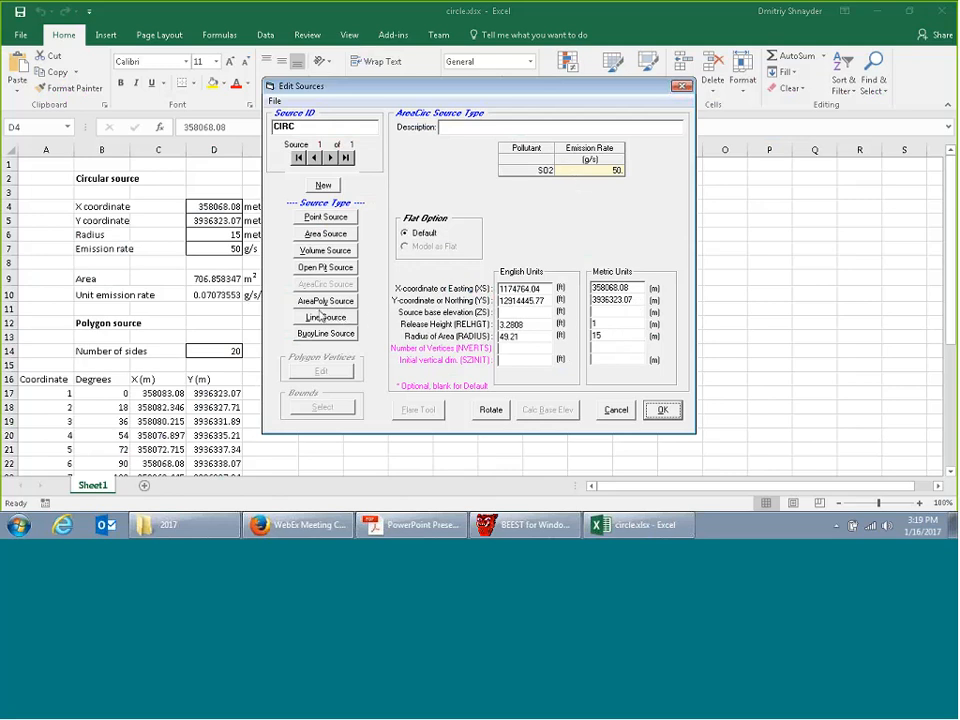
pyautogui.click(327, 301)
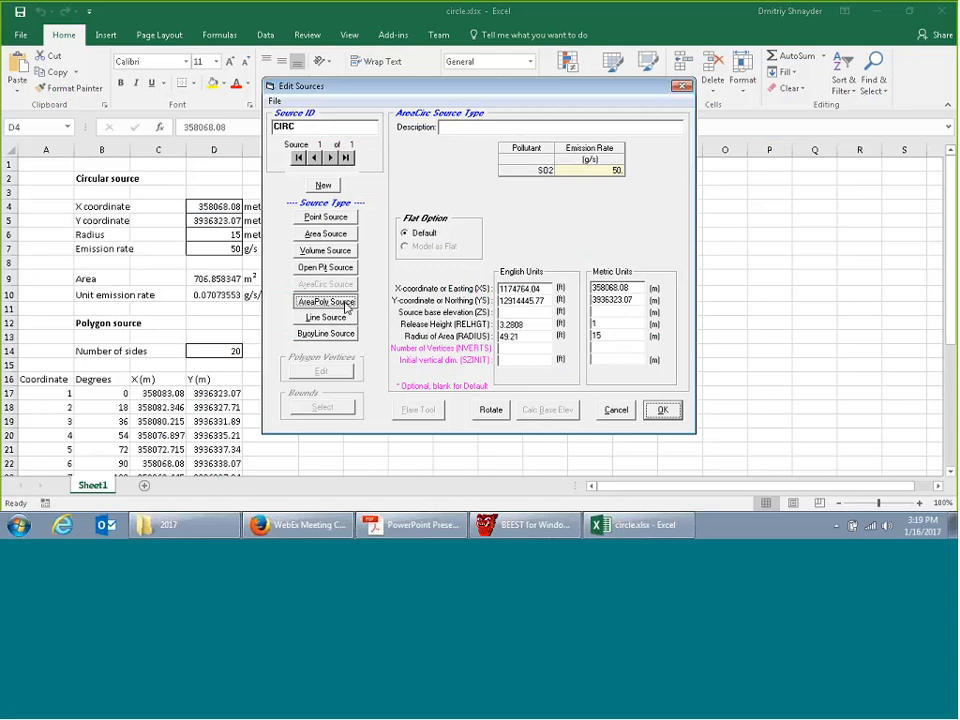
pyautogui.click(559, 312)
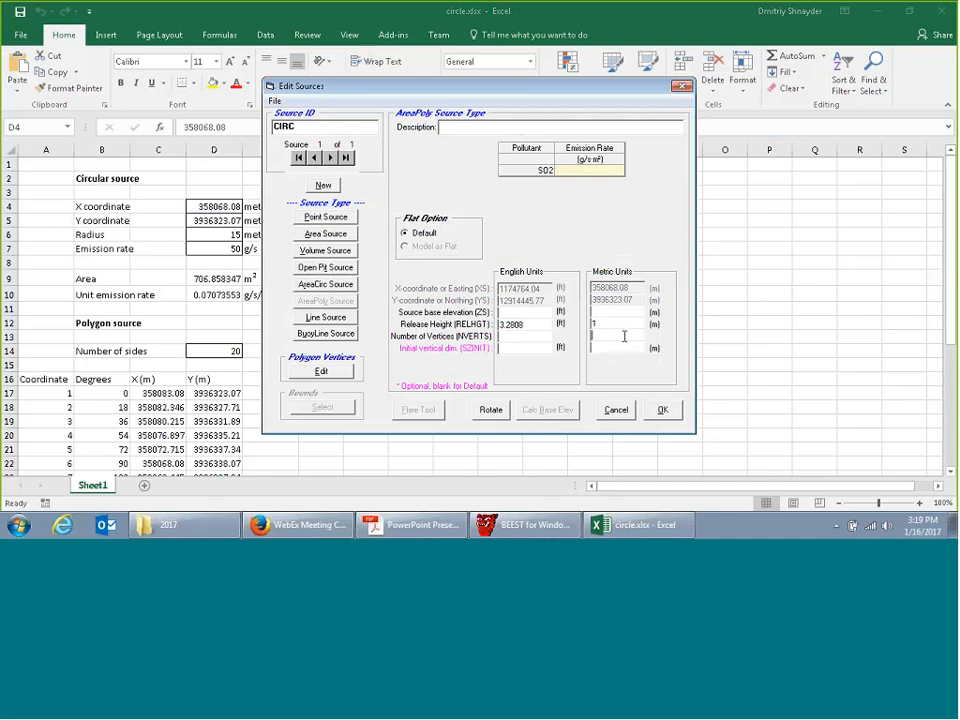
pyautogui.write('20')
# Copy the unit emission rate from cell D10 of circle.xlsx into the CIRC source's SO2 emission rate in BEEST
pyautogui.click(586, 172)
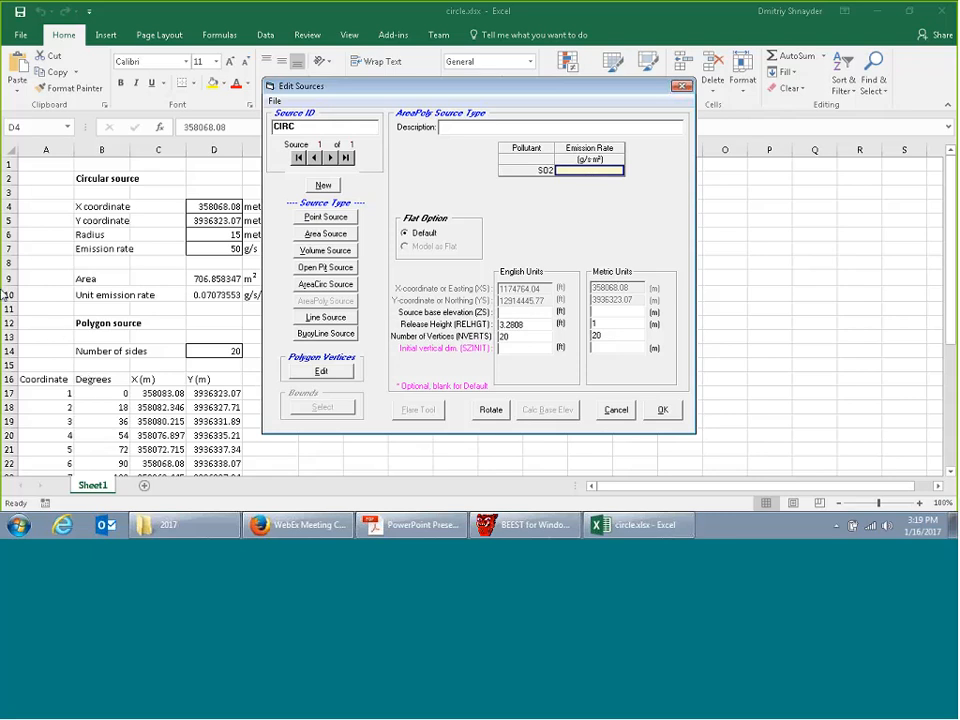
pyautogui.click(227, 297)
pyautogui.click(209, 295)
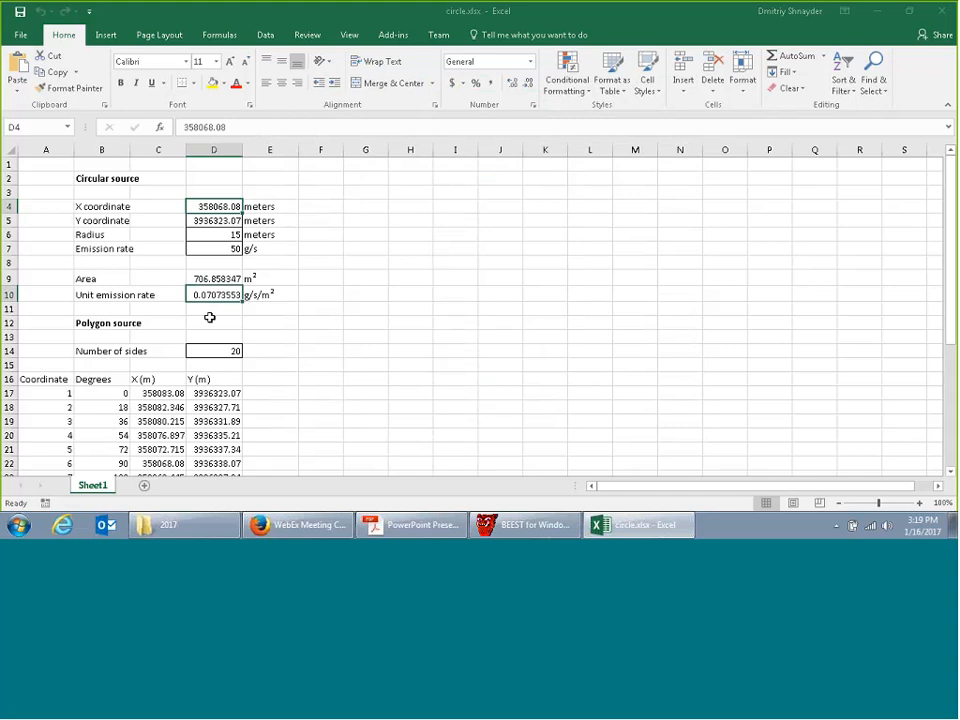
pyautogui.hotkey('ctrl', 'c')
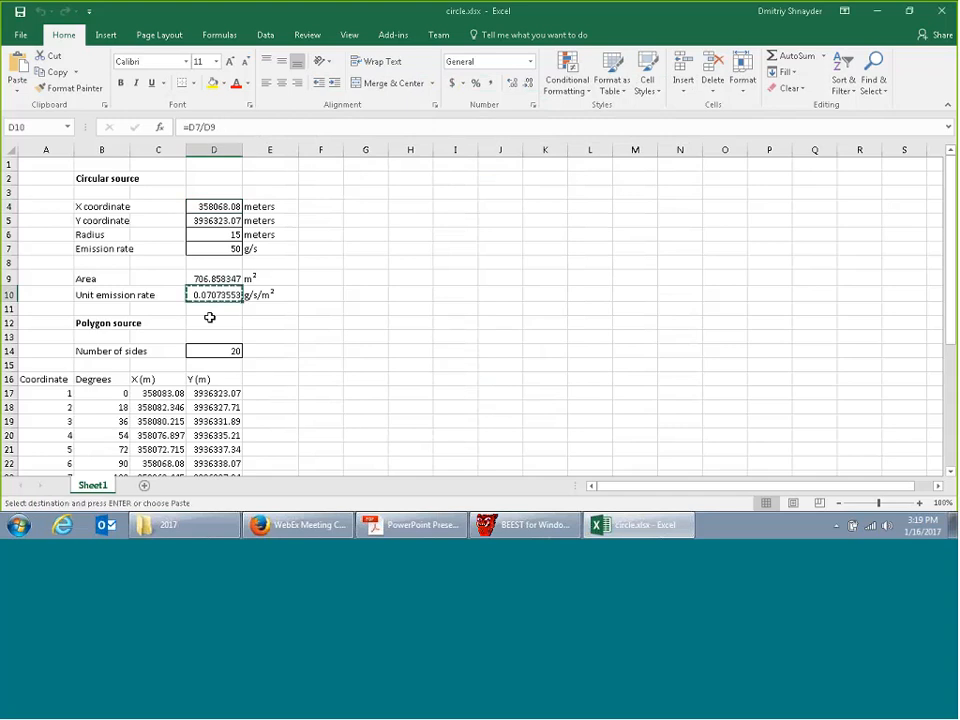
pyautogui.click(527, 524)
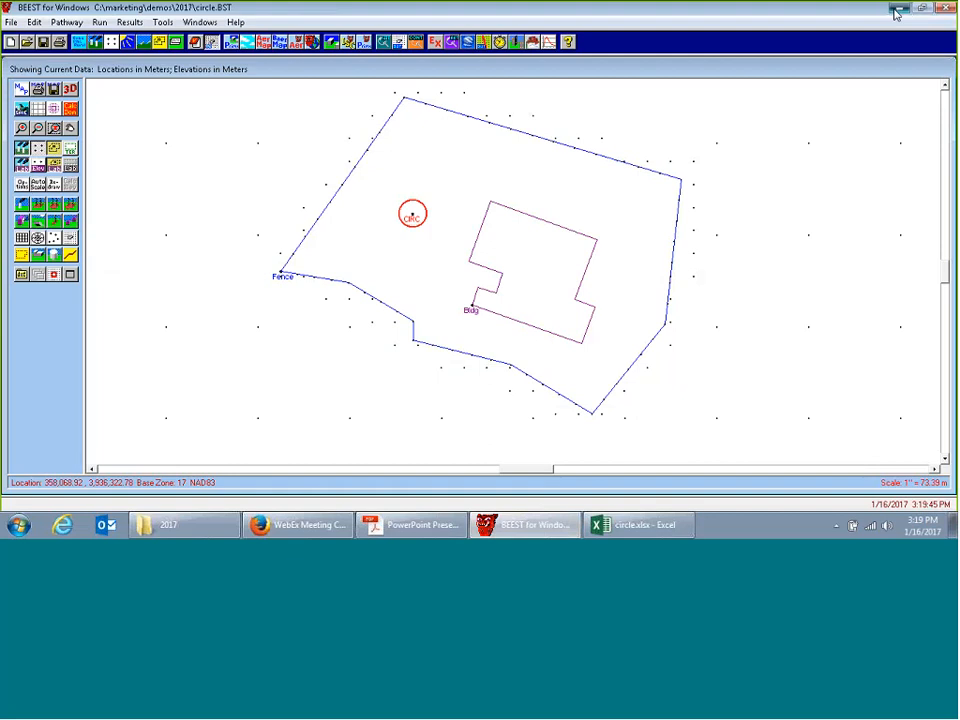
pyautogui.click(898, 8)
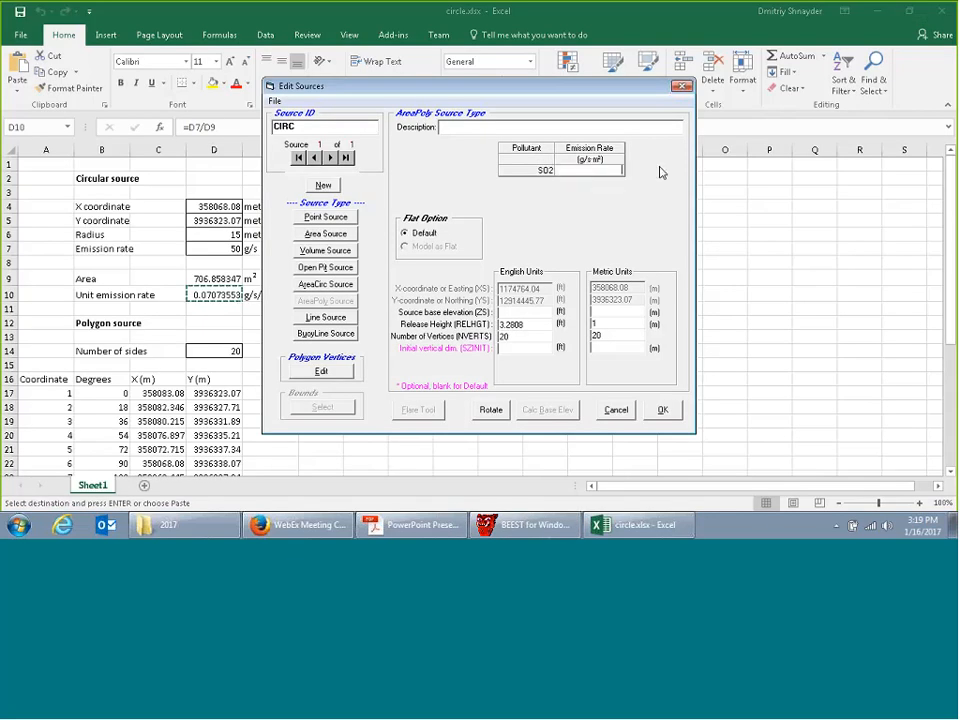
pyautogui.hotkey('ctrl', 'v')
pyautogui.click(619, 336)
# Open the CIRC source's polygon vertices table at its first easting, and copy the vertex coordinates C17:D36 from circle.xlsx
pyautogui.click(348, 374)
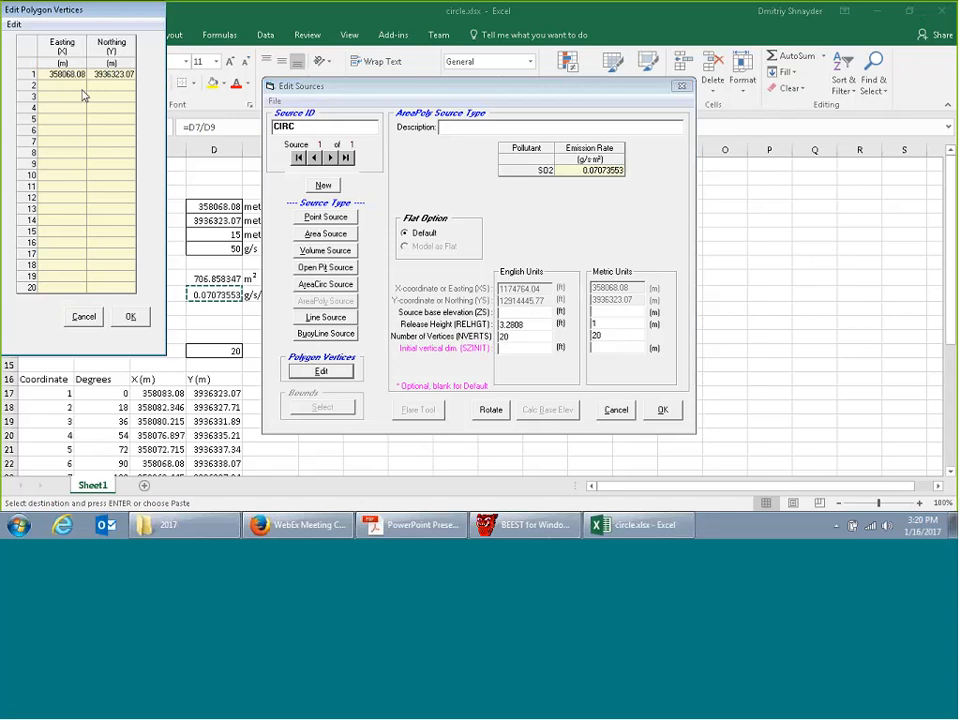
pyautogui.click(62, 74)
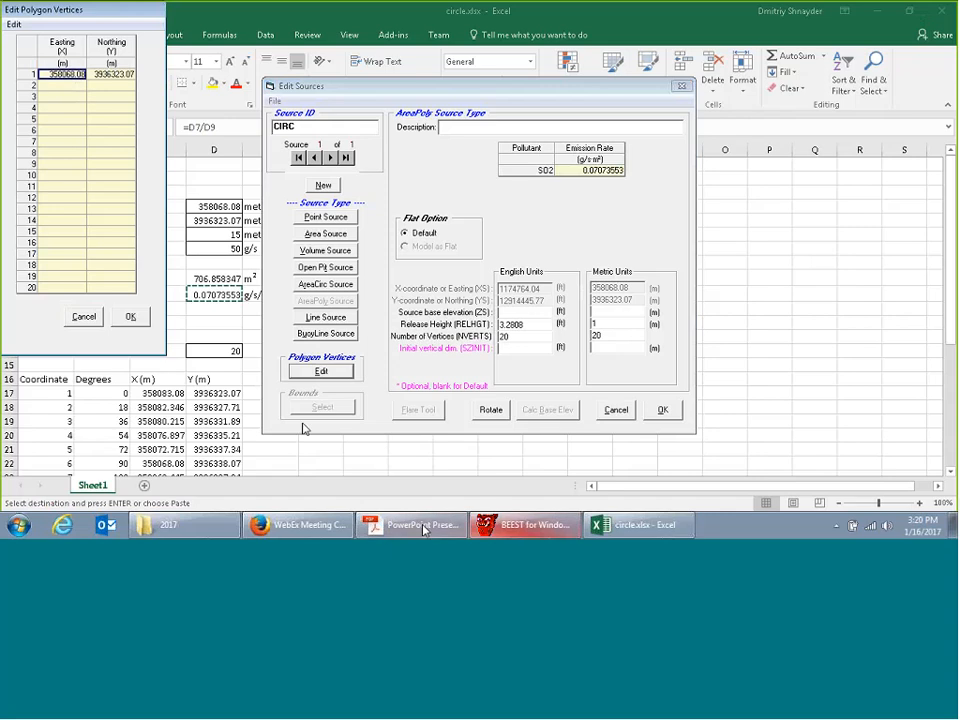
pyautogui.click(640, 525)
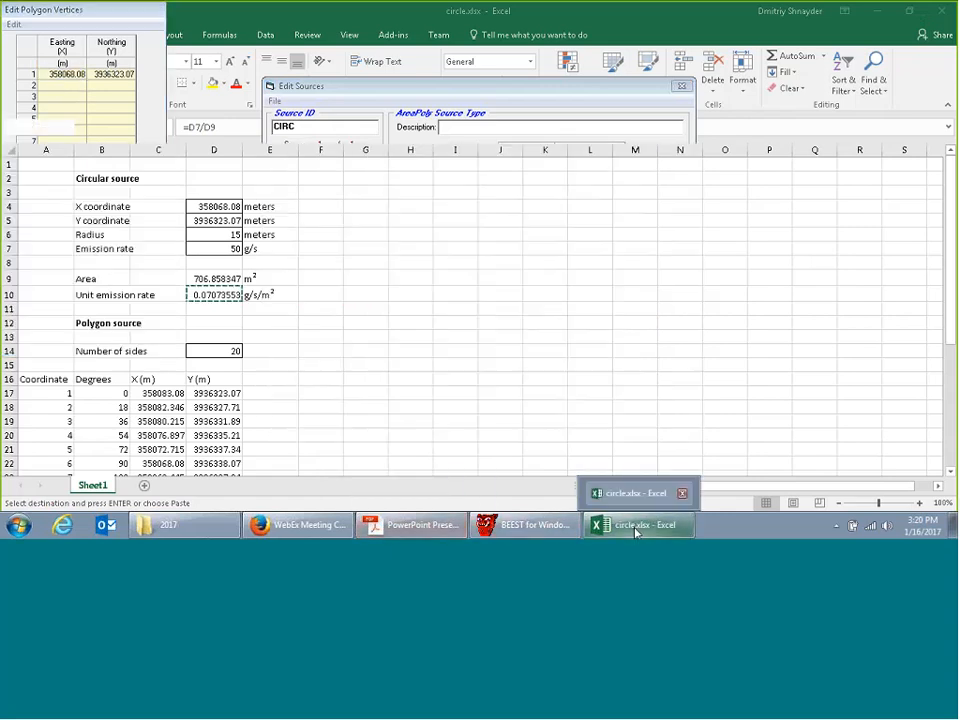
pyautogui.press('Down')
pyautogui.press('Down')
pyautogui.press('Down')
pyautogui.press('Down')
pyautogui.press('Down')
pyautogui.press('Down')
pyautogui.press('Down')
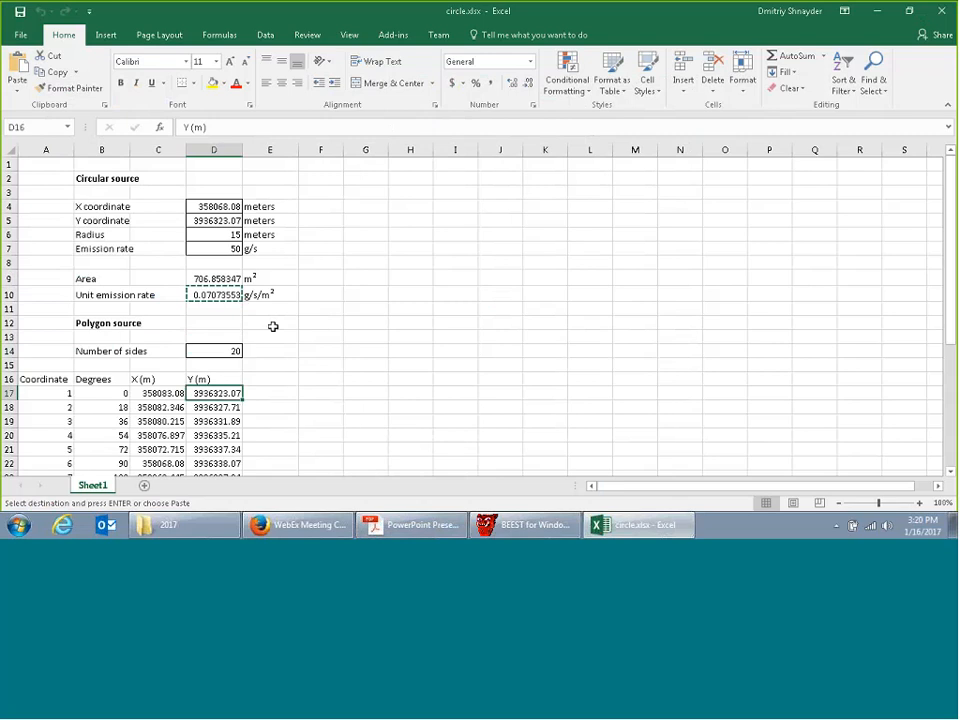
pyautogui.press('Left')
pyautogui.hotkey('shift', 'Right')
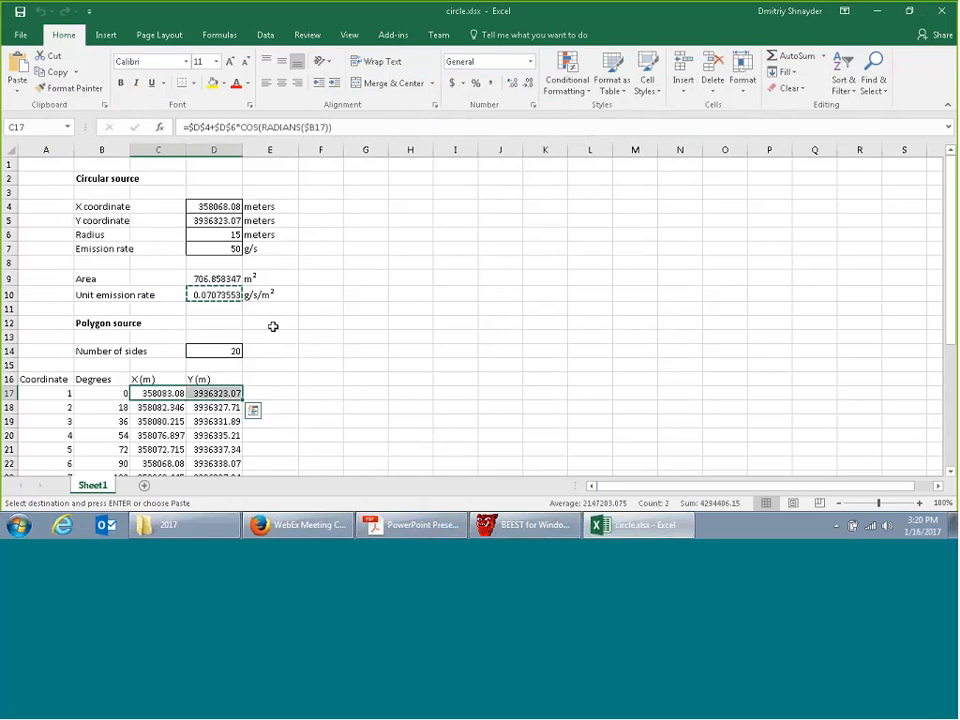
pyautogui.hotkey('shift', 'Down')
pyautogui.hotkey('shift', 'Down')
pyautogui.hotkey('shift', 'Down')
pyautogui.hotkey('shift', 'Down')
pyautogui.hotkey('shift', 'Down')
pyautogui.hotkey('shift', 'Down')
pyautogui.hotkey('shift', 'Down')
pyautogui.hotkey('shift', 'Down')
pyautogui.hotkey('shift', 'Down')
pyautogui.hotkey('shift', 'Down')
pyautogui.hotkey('shift', 'Down')
pyautogui.hotkey('shift', 'Down')
pyautogui.hotkey('shift', 'Down')
pyautogui.hotkey('shift', 'Down')
pyautogui.hotkey('shift', 'Down')
pyautogui.hotkey('shift', 'Down')
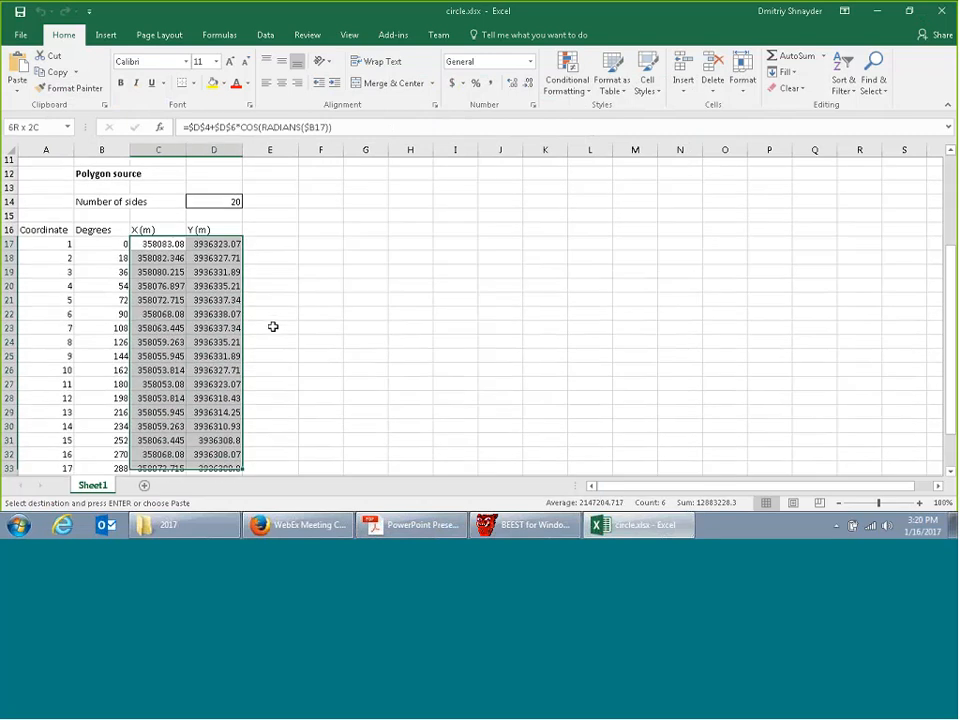
pyautogui.hotkey('shift', 'Down')
pyautogui.hotkey('shift', 'Down')
pyautogui.hotkey('shift', 'Down')
pyautogui.hotkey('shift', 'Down')
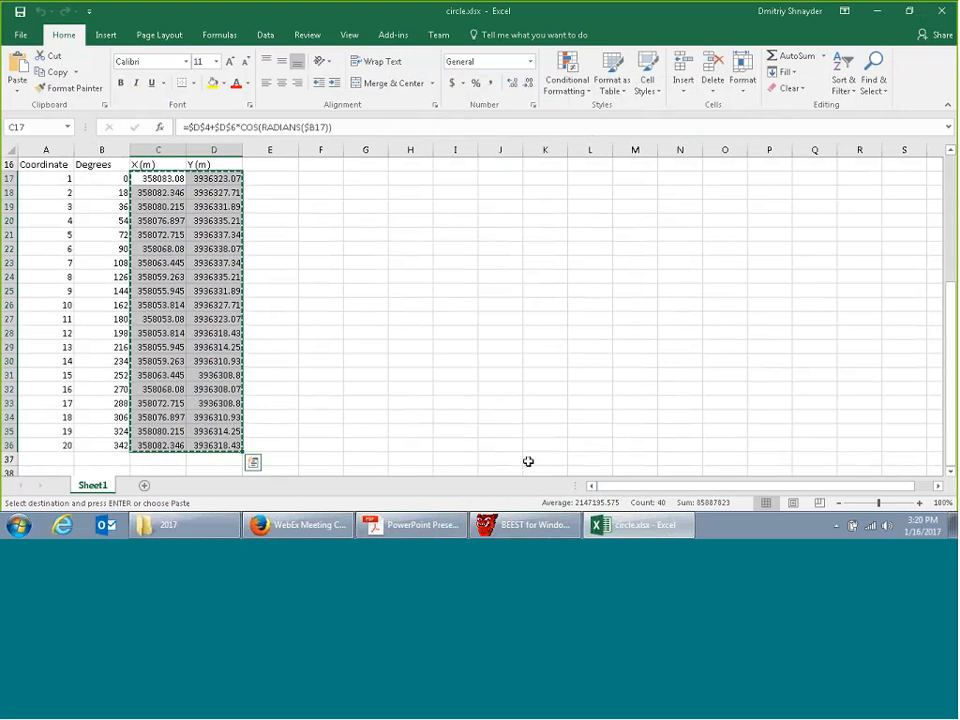
# Paste the copied coordinates into CIRC's polygon vertices table in BEEST and accept the vertices and the source changes
pyautogui.moveTo(527, 530)
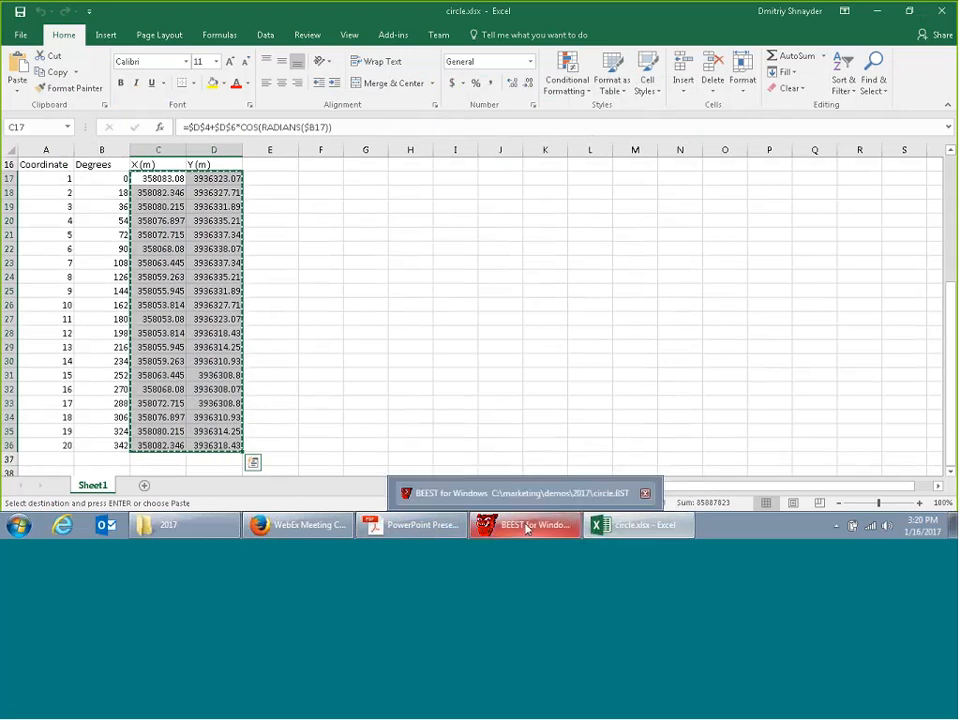
pyautogui.click(527, 525)
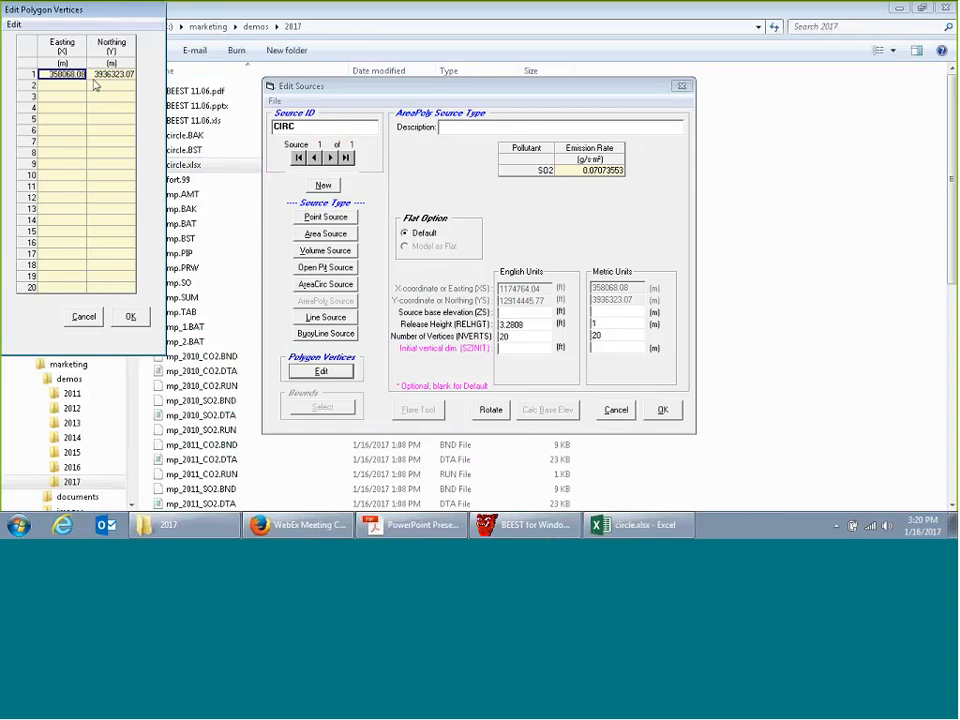
pyautogui.hotkey('ctrl', 'v')
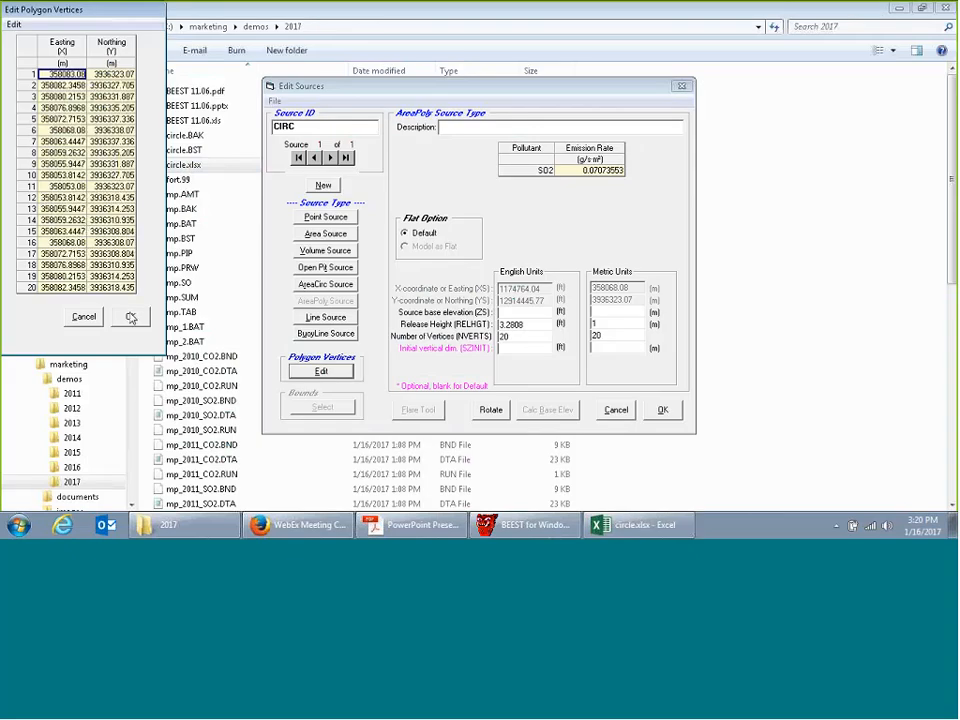
pyautogui.click(130, 317)
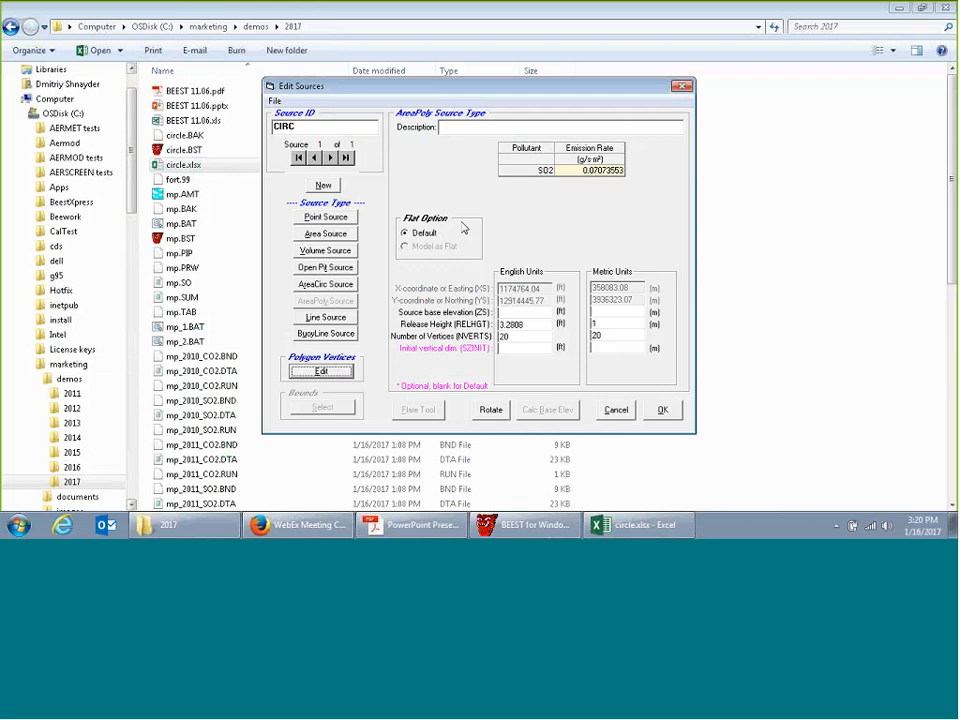
pyautogui.click(522, 525)
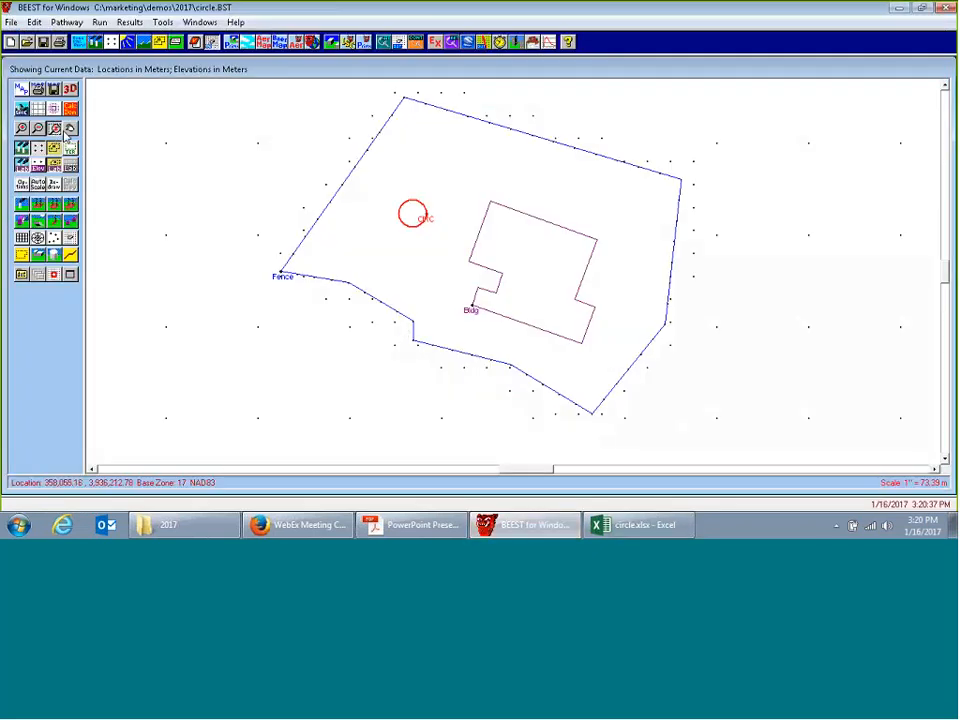
# Inspect the shape of the converted CIRC source up close on the map, and return to the whole site view
pyautogui.click(55, 128)
pyautogui.moveTo(377, 182); pyautogui.dragTo(634, 358)
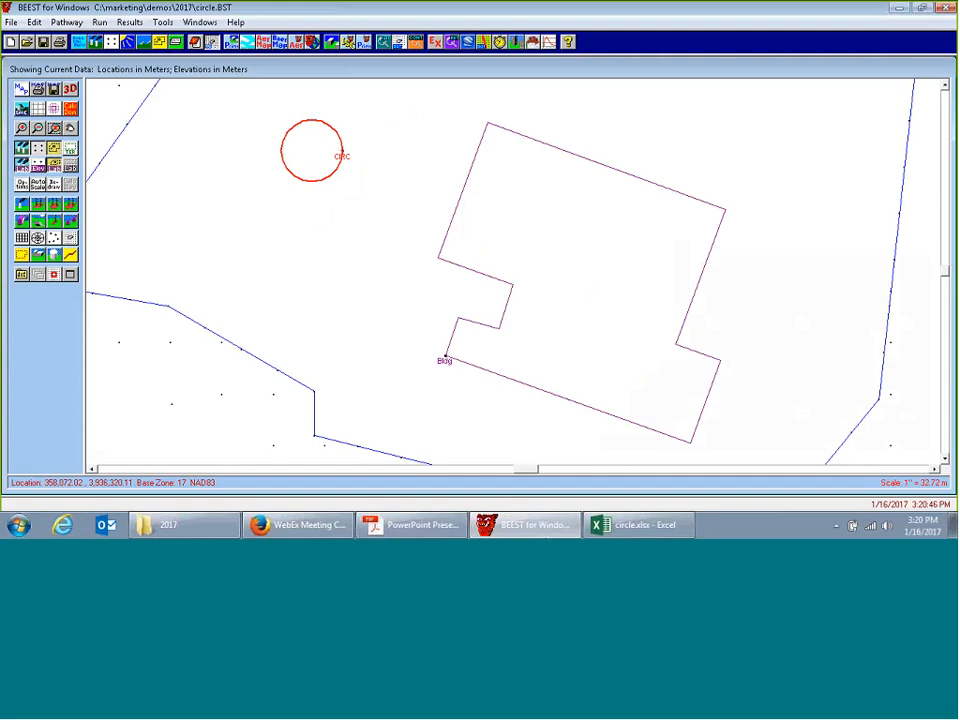
pyautogui.click(38, 130)
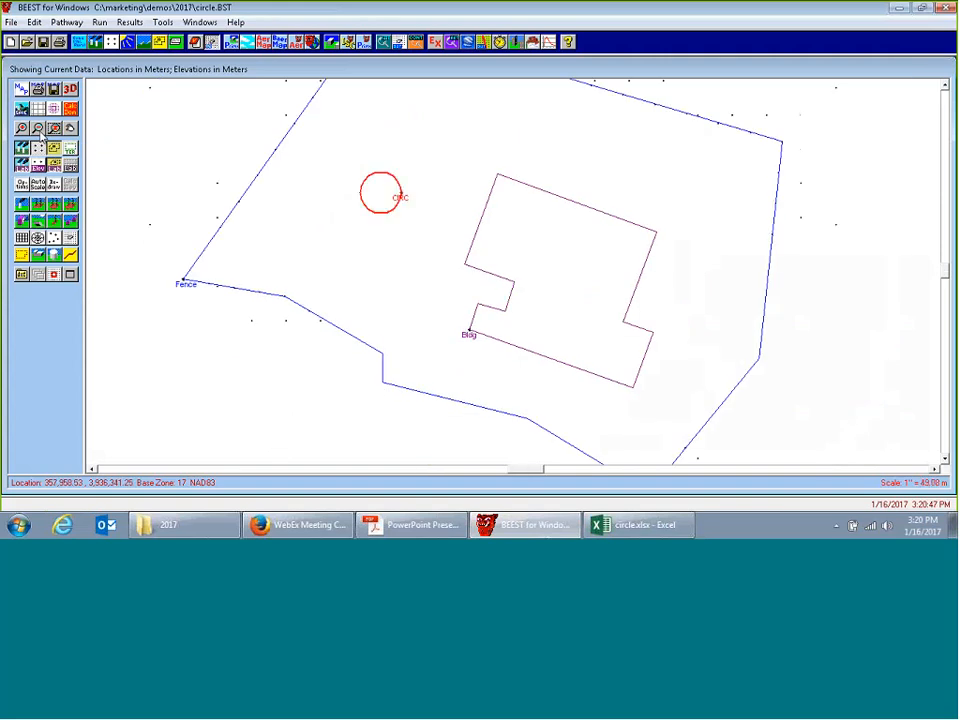
pyautogui.click(41, 133)
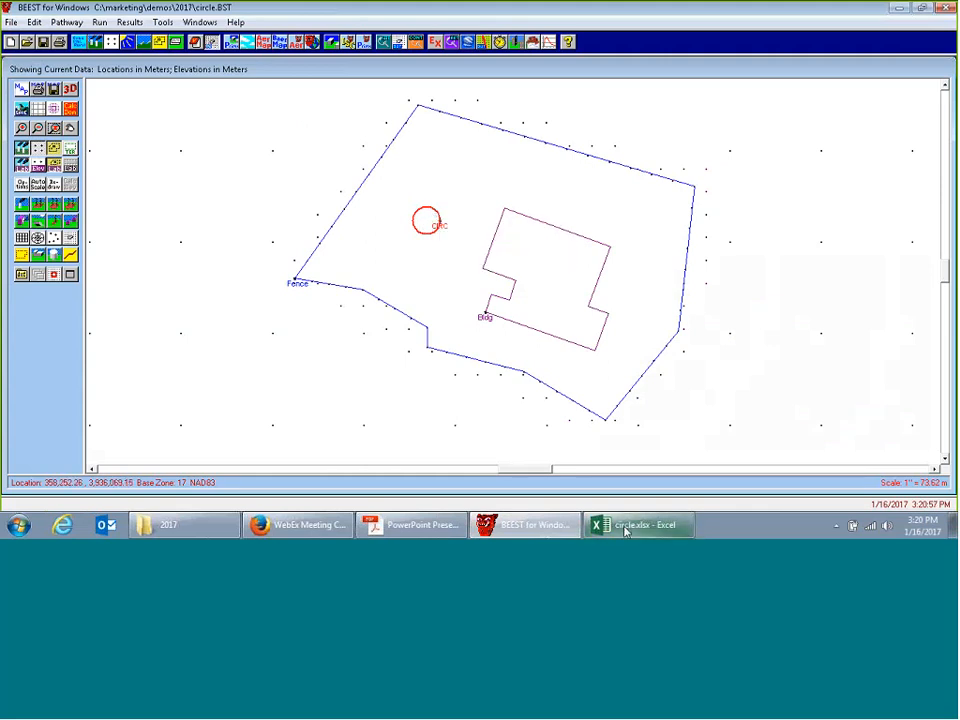
# Switch back to circle.xlsx in Excel, cancel the pending copy selection and close the workbook
pyautogui.moveTo(625, 532)
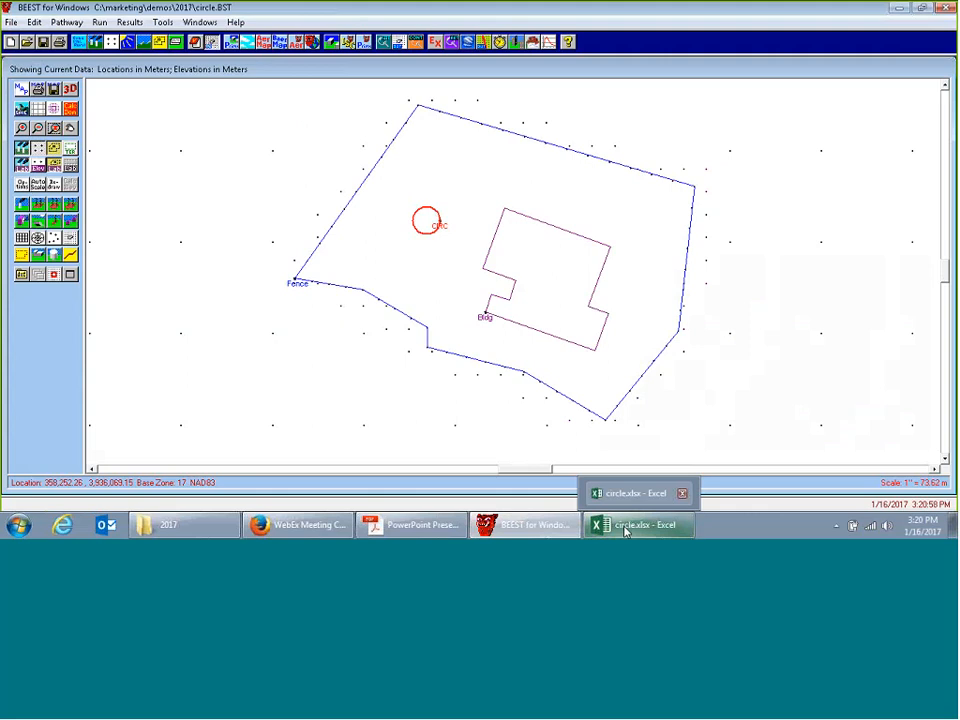
pyautogui.click(625, 532)
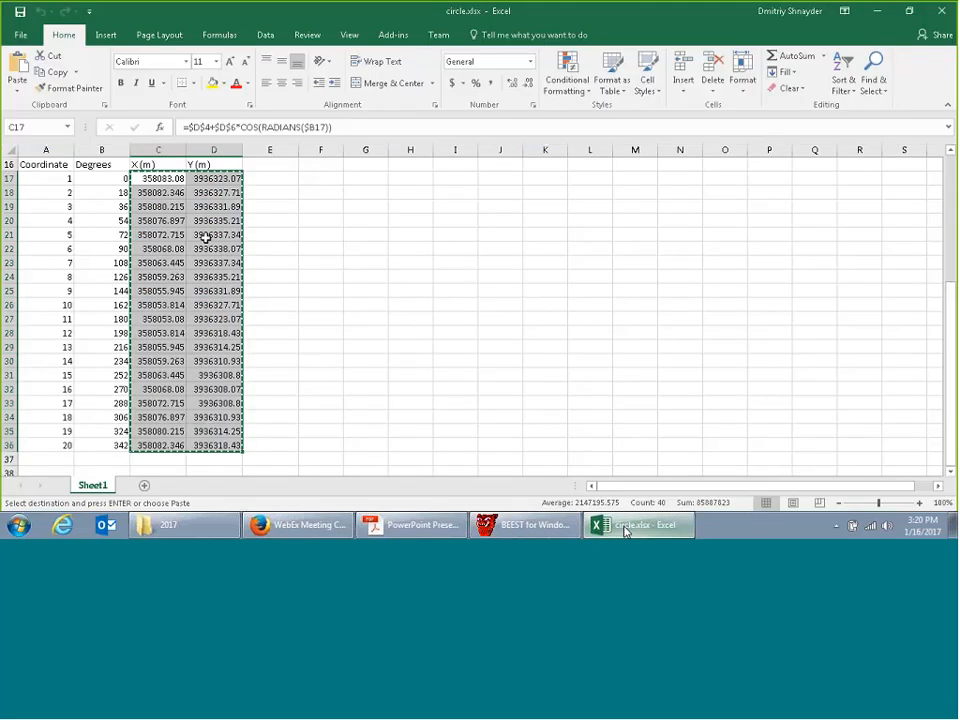
pyautogui.press('Up')
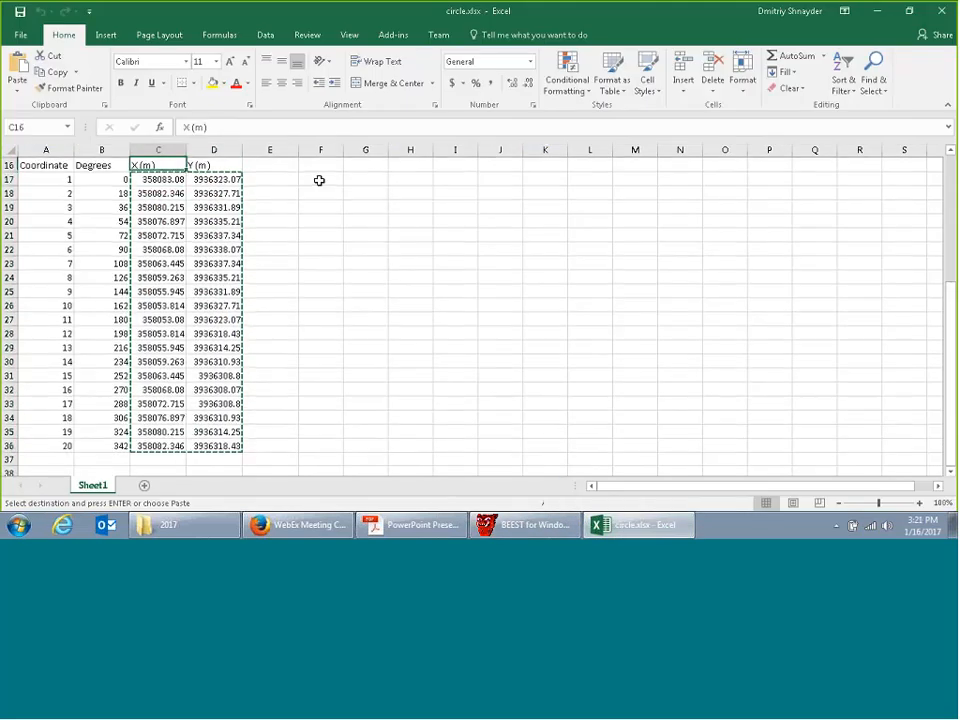
pyautogui.scroll(5, 319, 180)
pyautogui.press('Down')
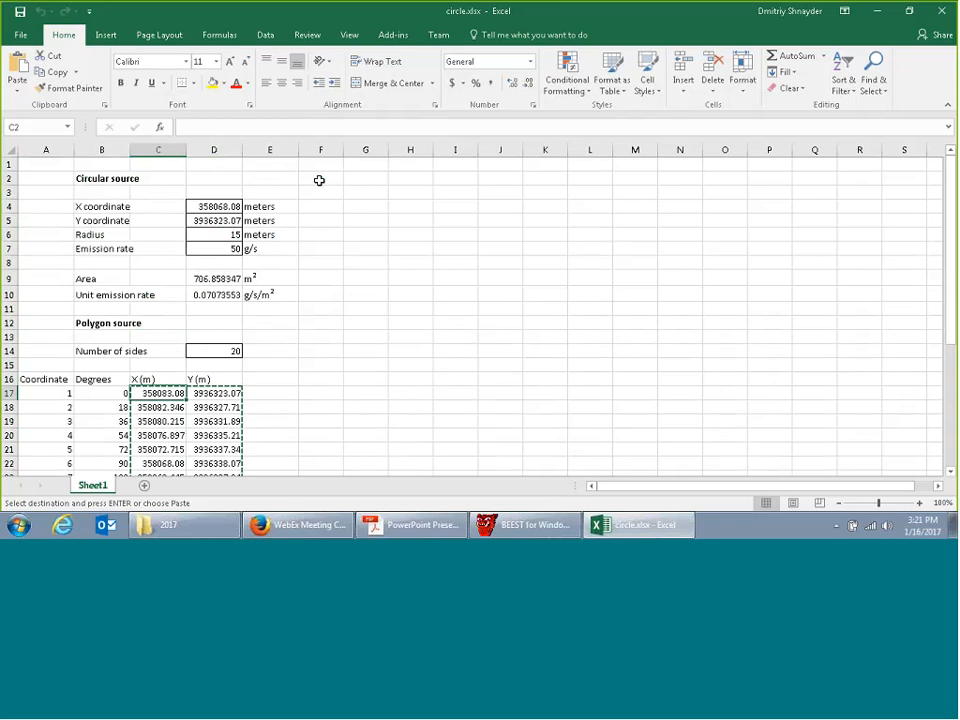
pyautogui.press('Escape')
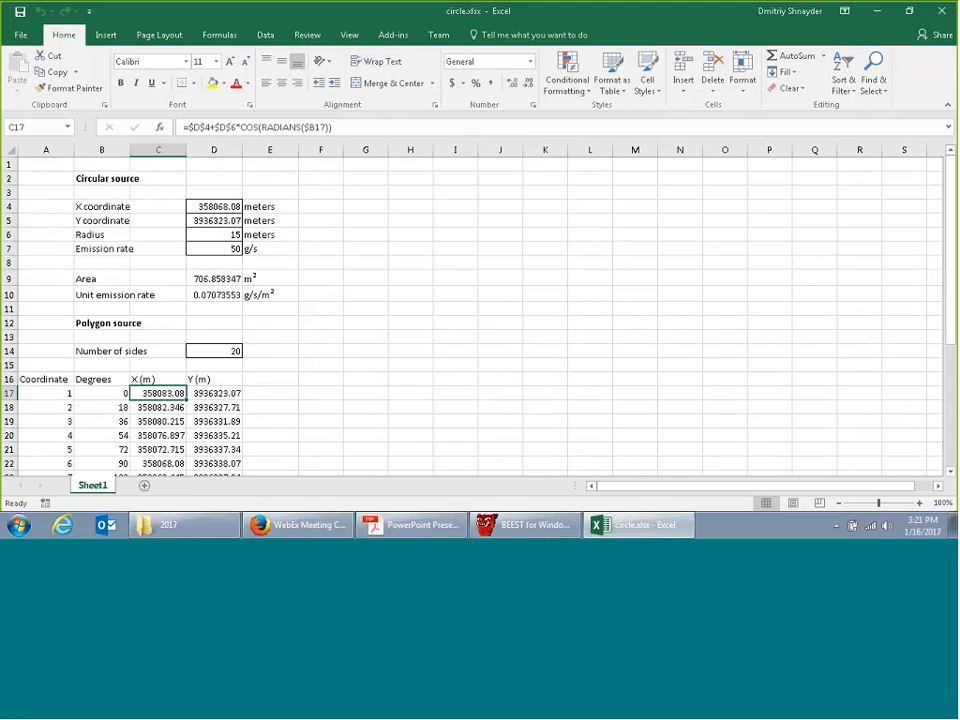
pyautogui.click(942, 14)
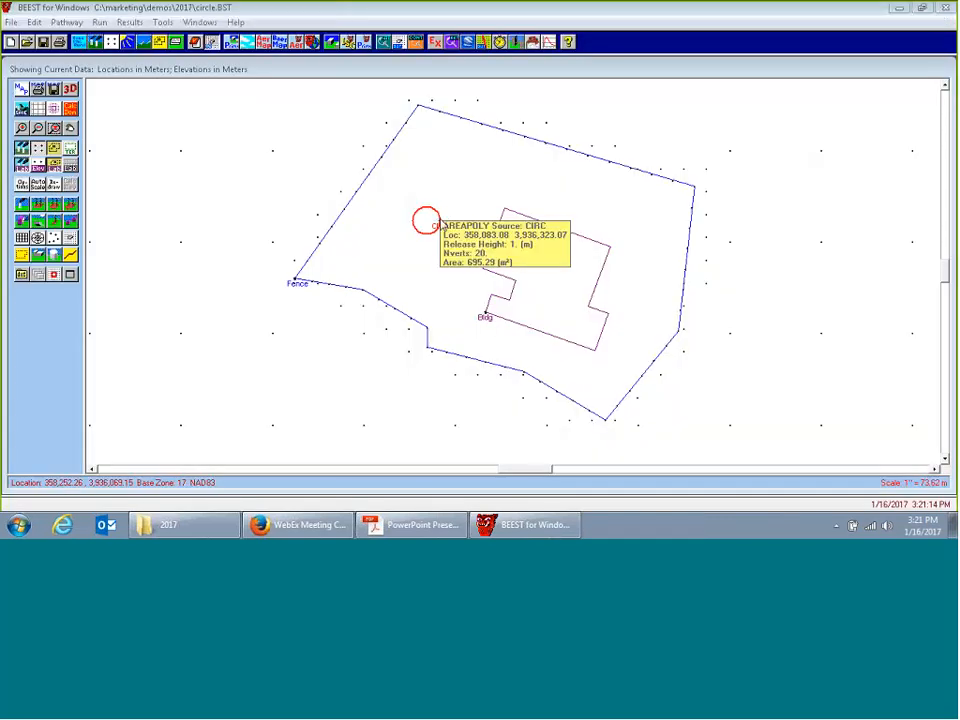
# Switch to the presentation in Acrobat Reader and advance to the Copying Images to Clipboard slide
pyautogui.click(392, 527)
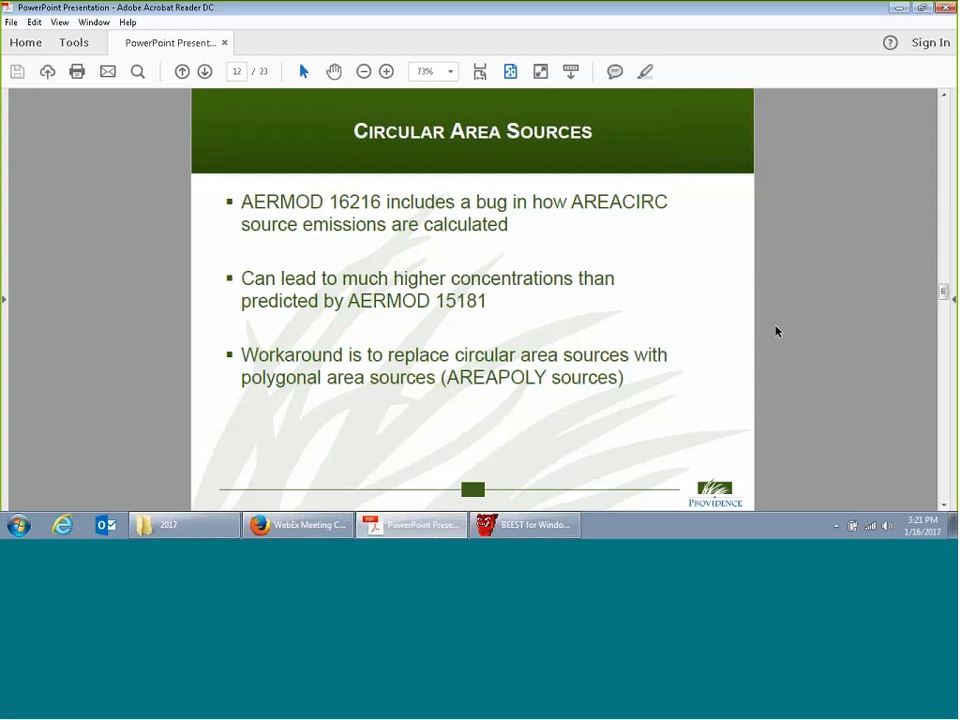
pyautogui.press('pagedown')
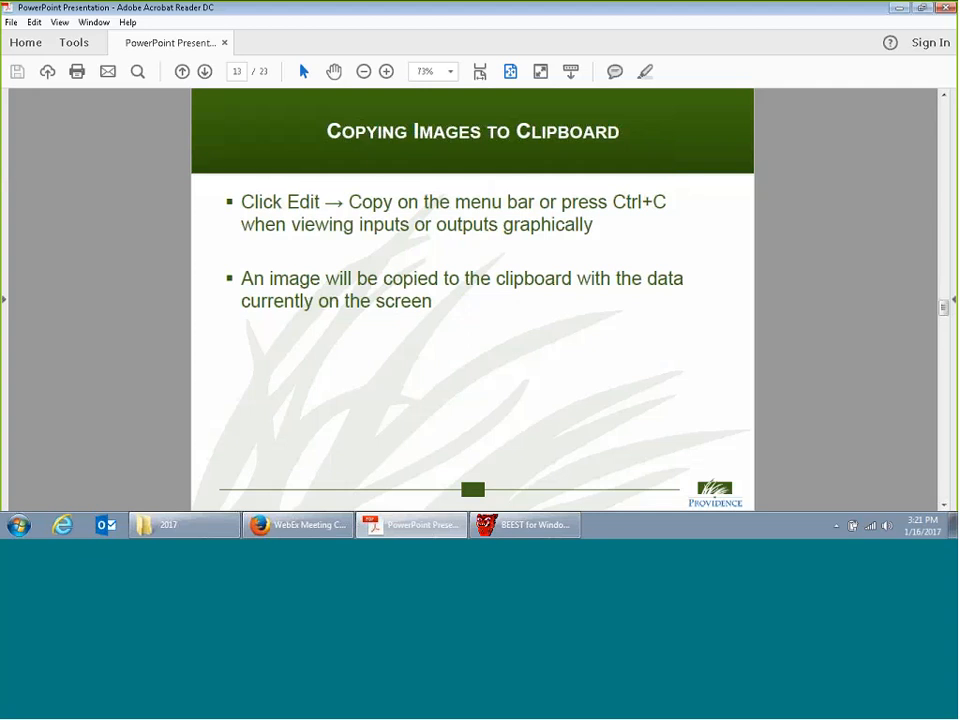
# Switch to BEEST and copy an image of the whole site map with its surrounding receptors to the clipboard
pyautogui.moveTo(538, 531)
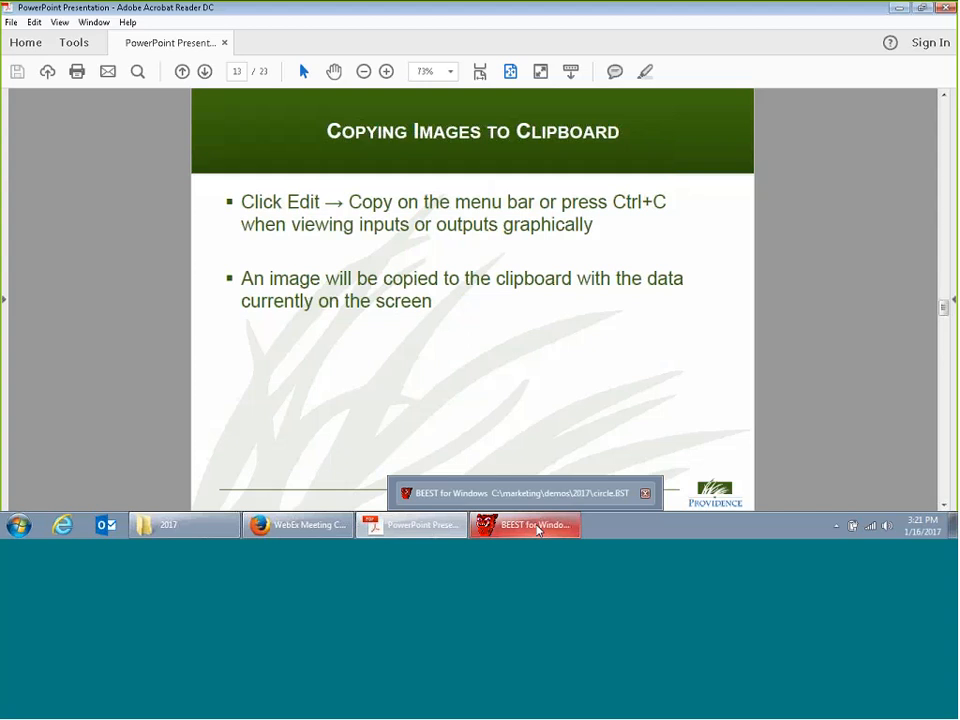
pyautogui.click(538, 531)
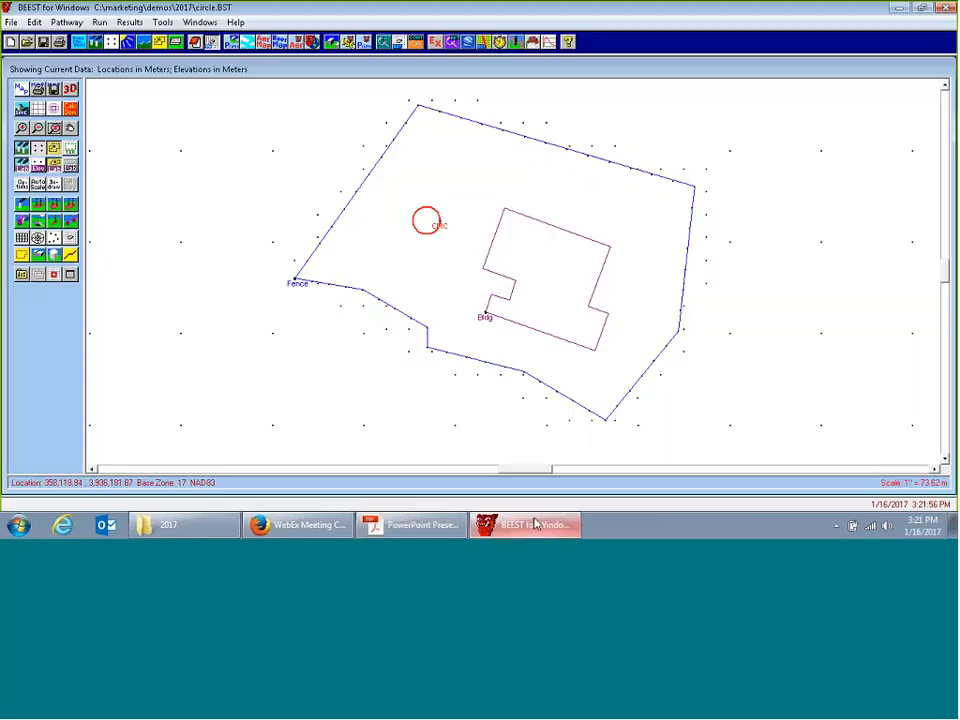
pyautogui.click(38, 130)
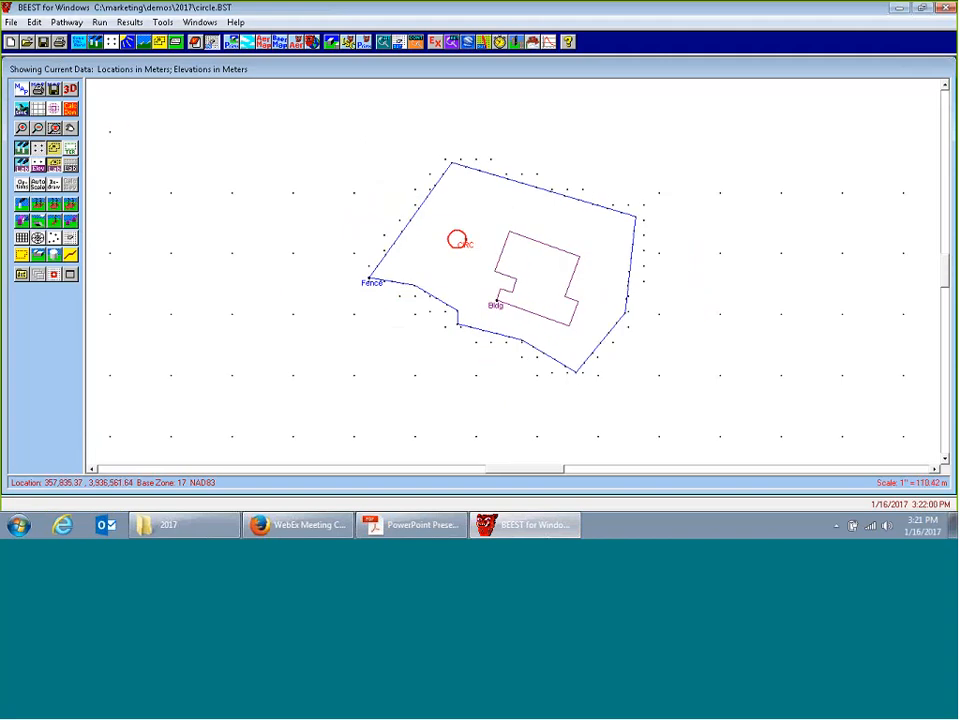
pyautogui.click(34, 21)
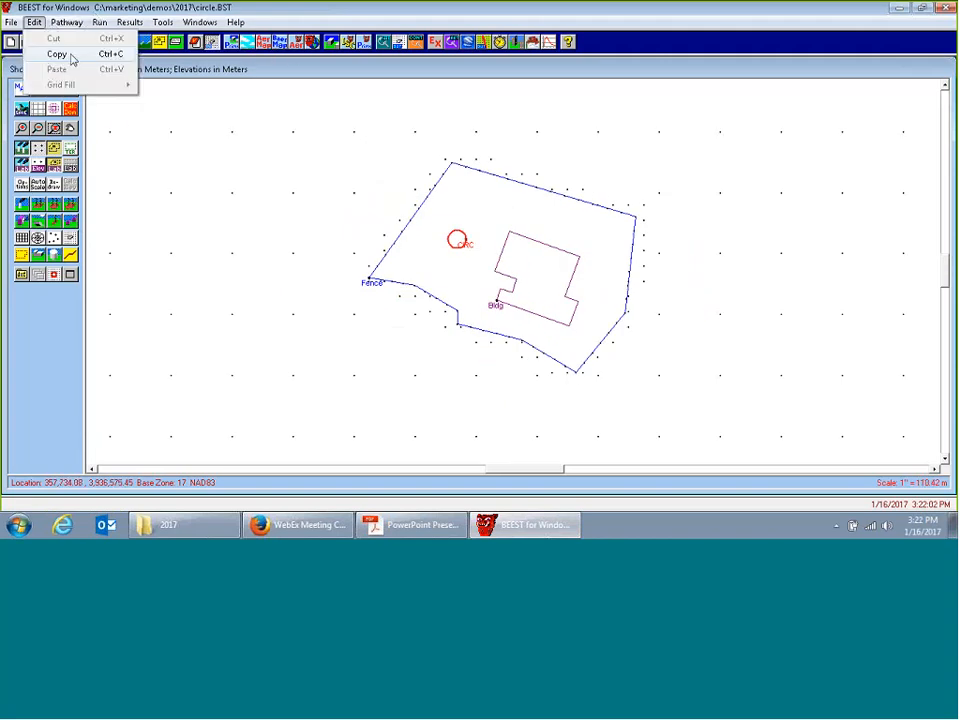
pyautogui.click(70, 55)
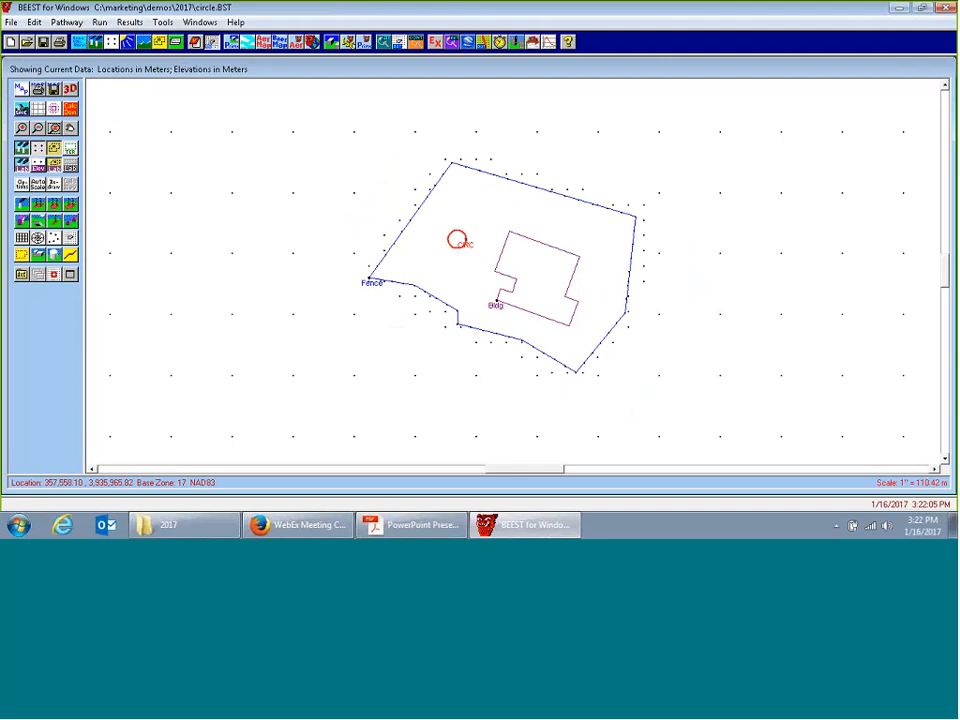
# Launch Word 2016, create a blank document and paste the copied map image into it
pyautogui.click(20, 530)
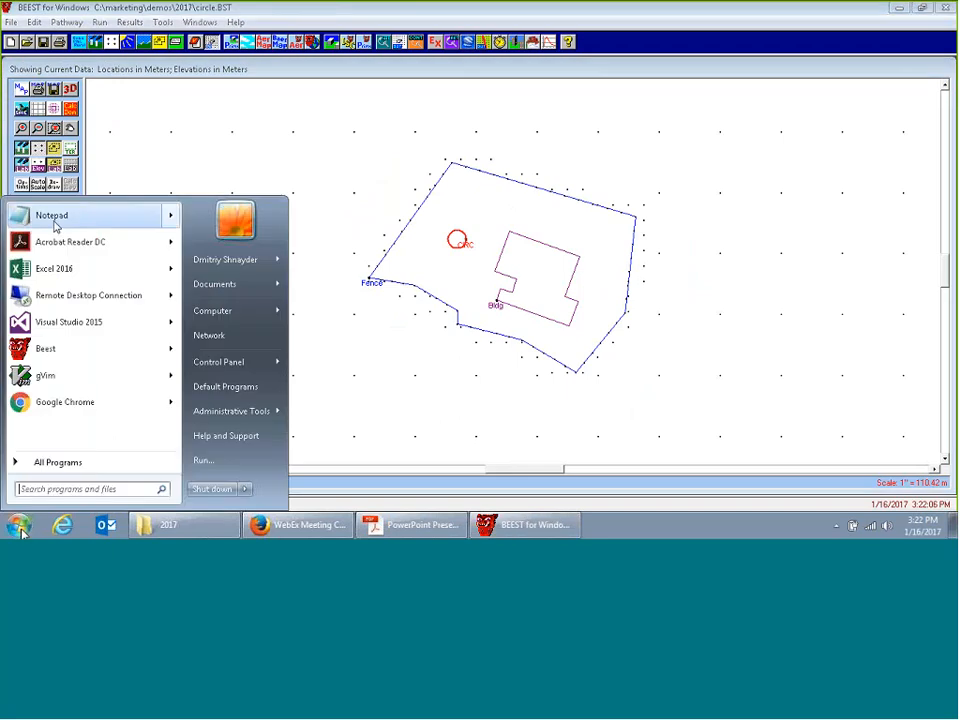
pyautogui.write('w')
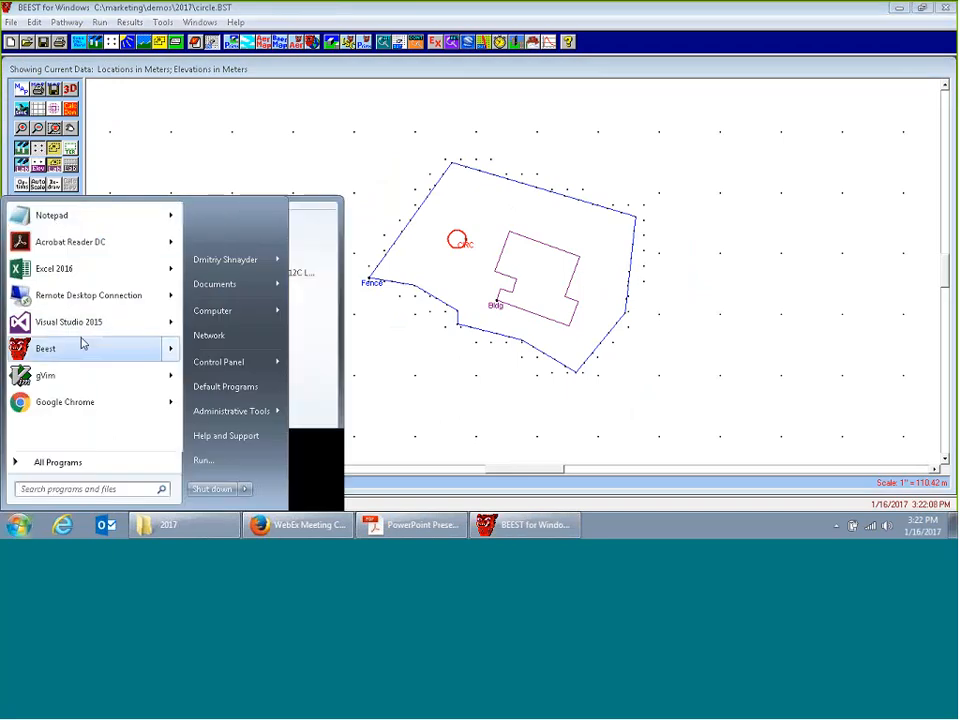
pyautogui.write('ord')
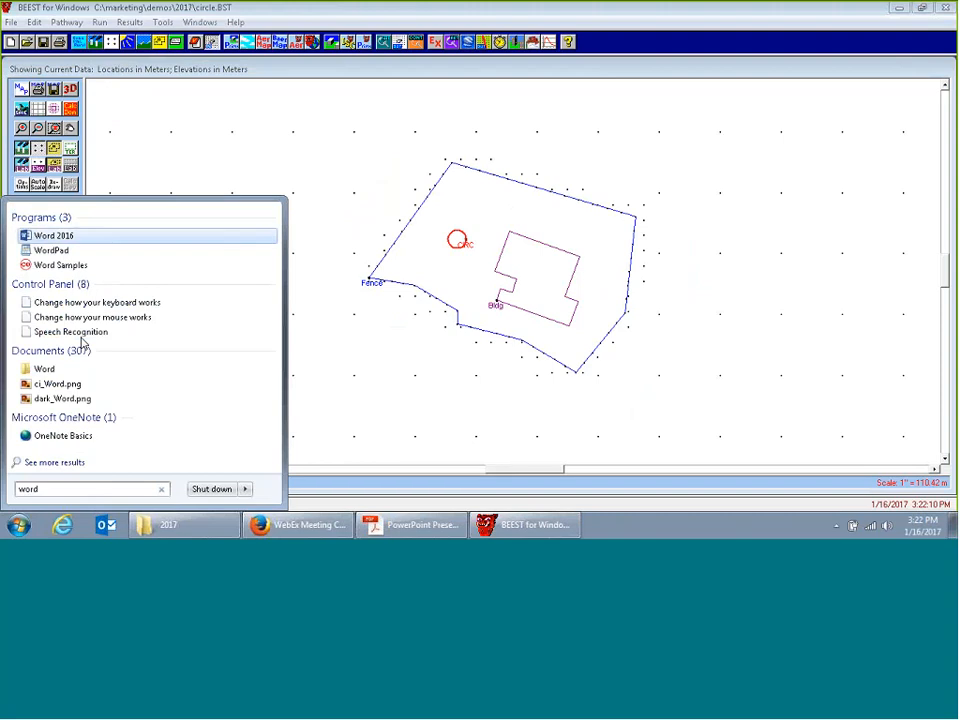
pyautogui.press('Return')
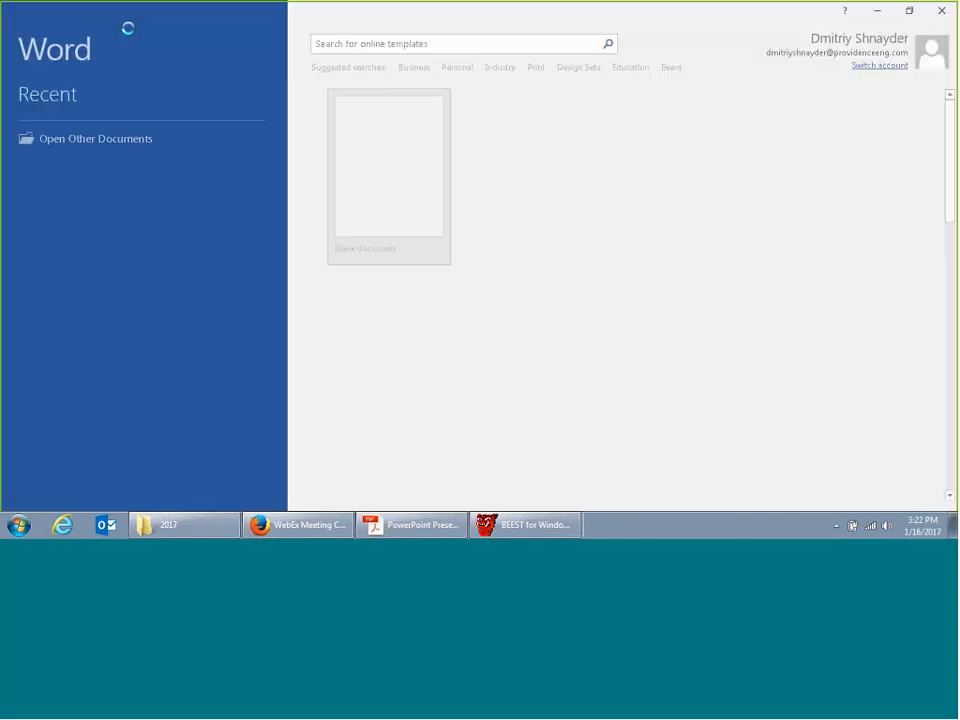
pyautogui.click(345, 168)
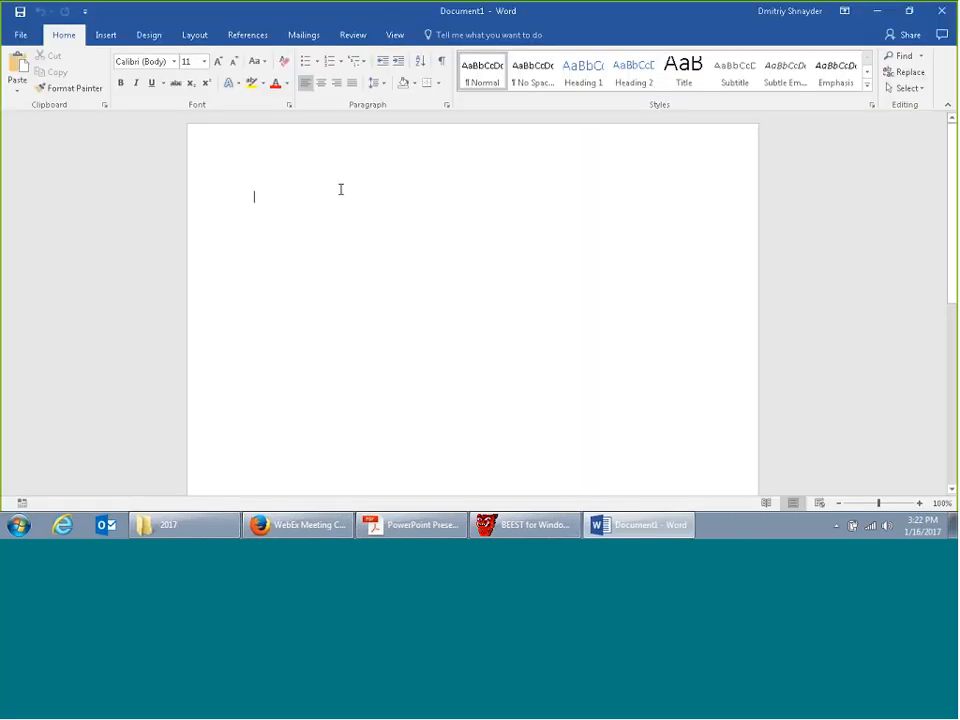
pyautogui.hotkey('ctrl', 'v')
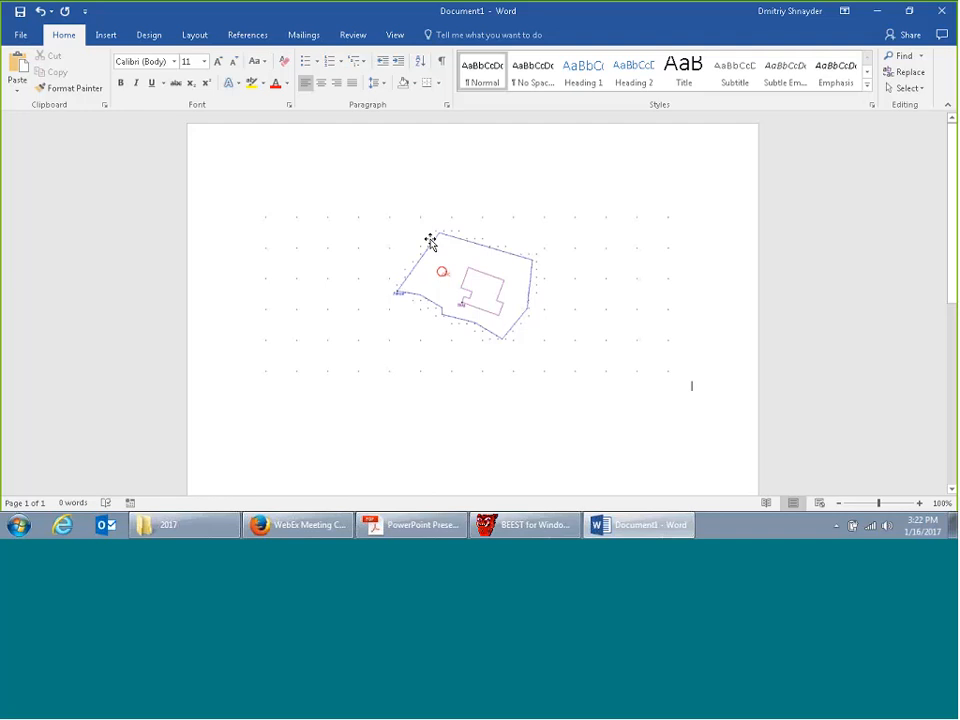
# Close the Word document without saving, and return to the presentation in Acrobat Reader at the Advanced Test Case slide
pyautogui.click(941, 14)
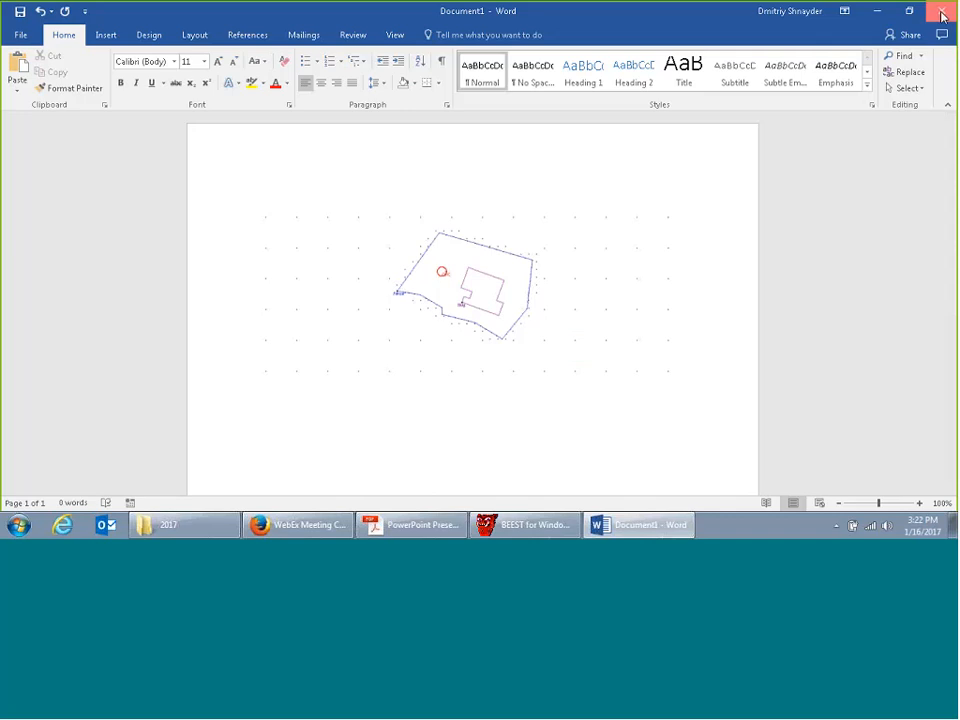
pyautogui.click(479, 290)
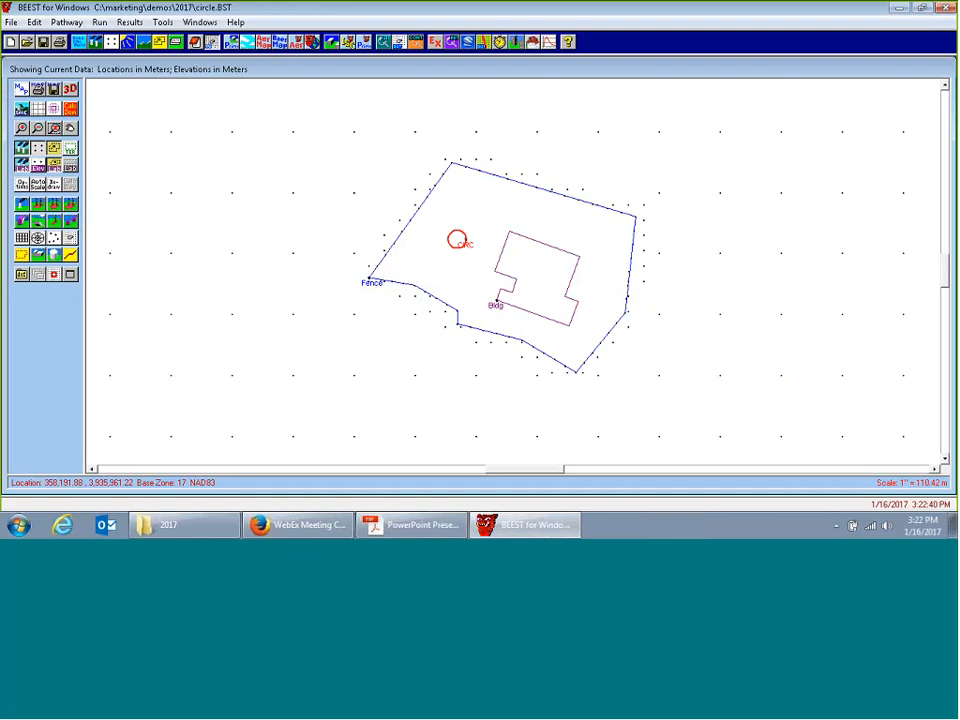
pyautogui.click(428, 530)
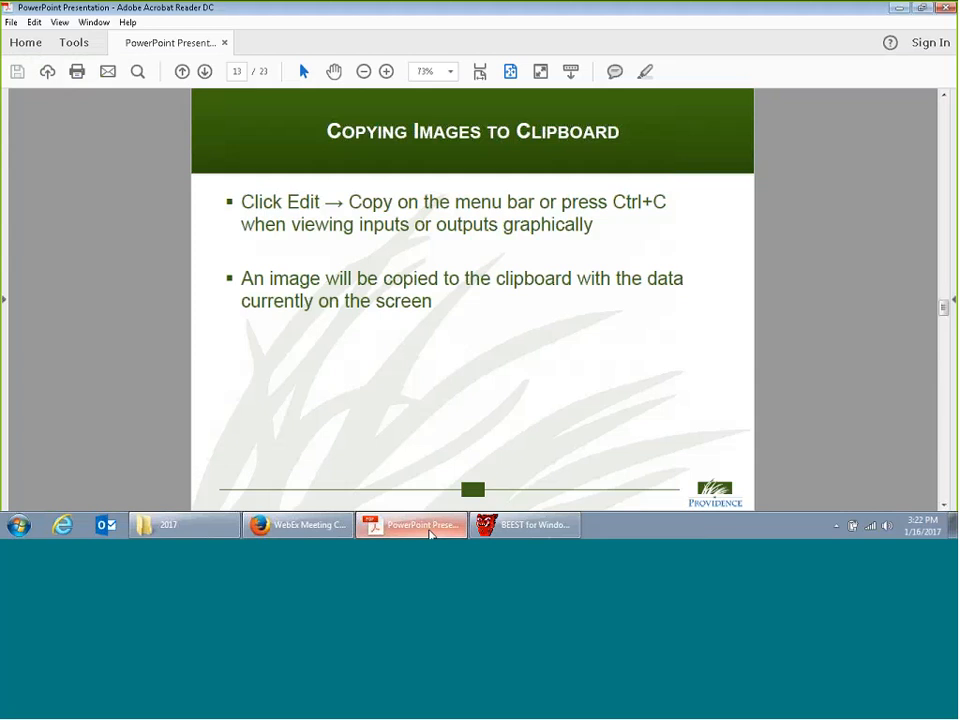
pyautogui.press('pagedown')
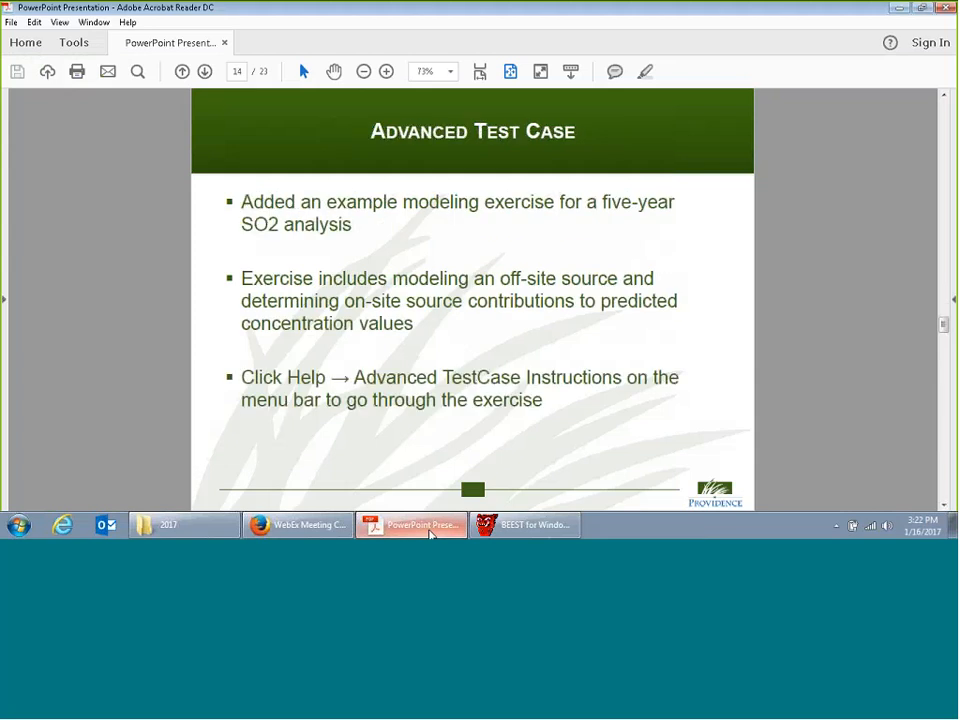